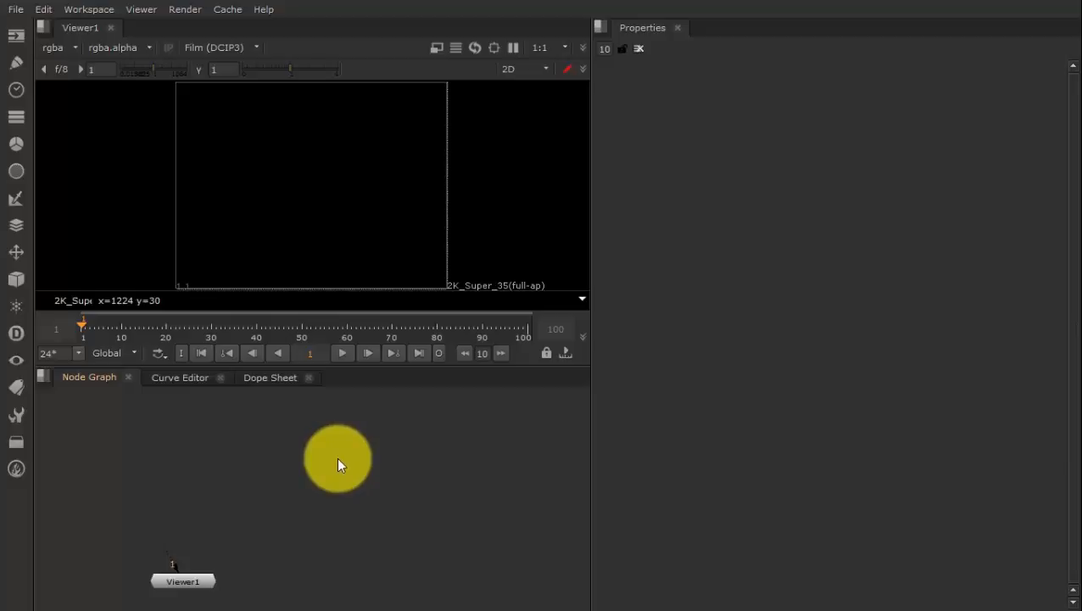
Create a Read node that loads img10.jpg from the C:/Theme2 folder
click(22, 34)
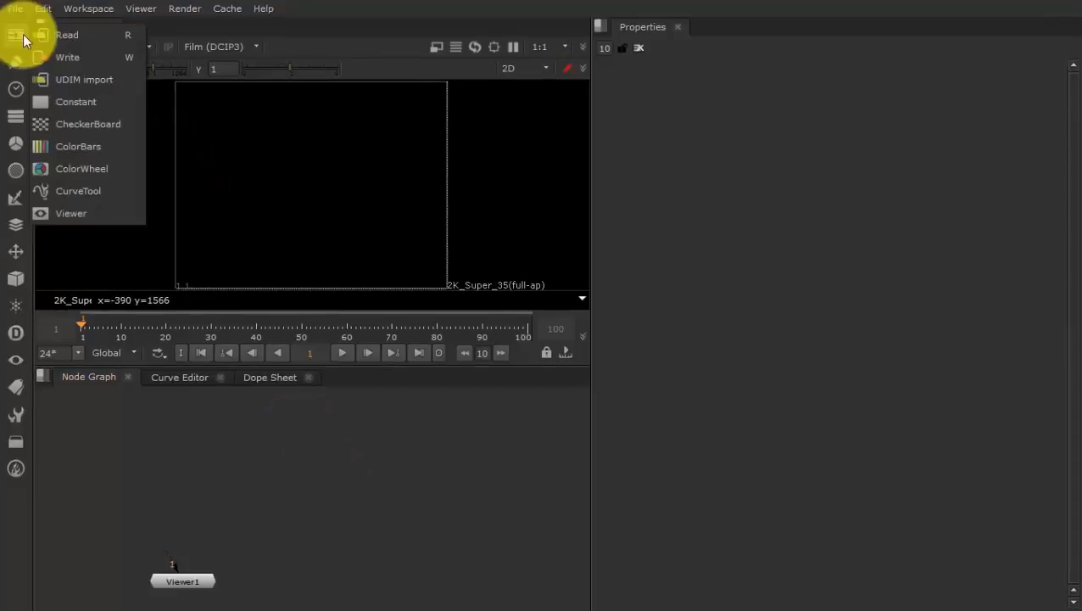
click(91, 37)
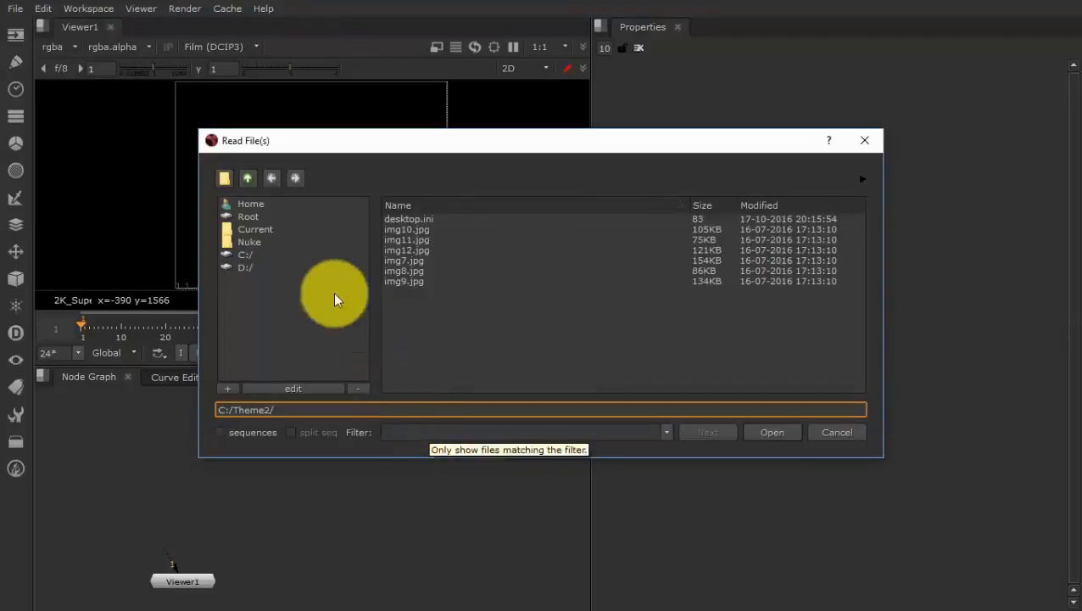
click(277, 255)
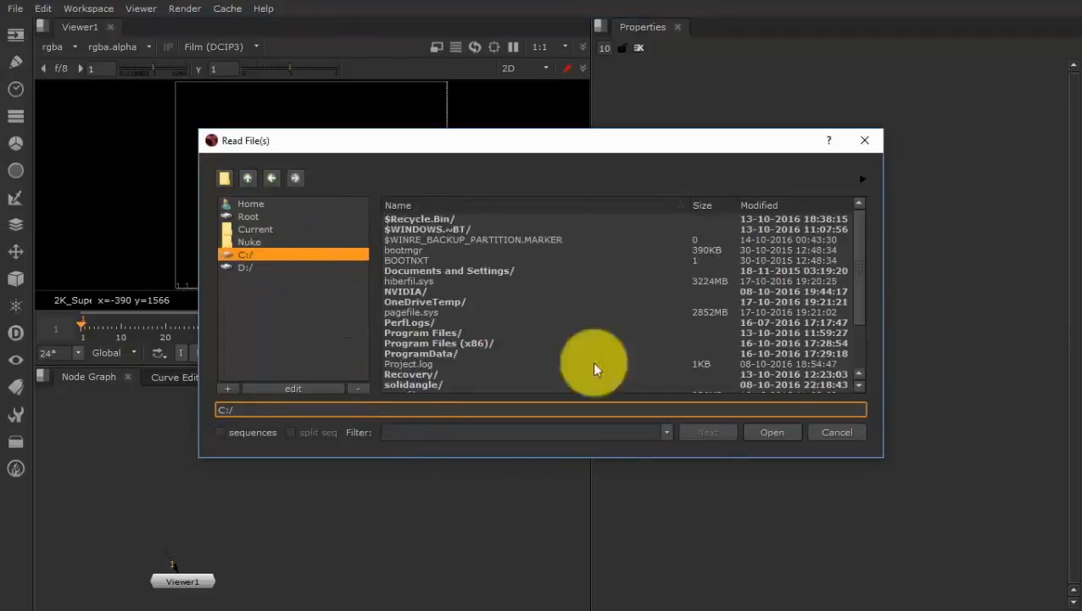
scroll(858, 331, down, 3)
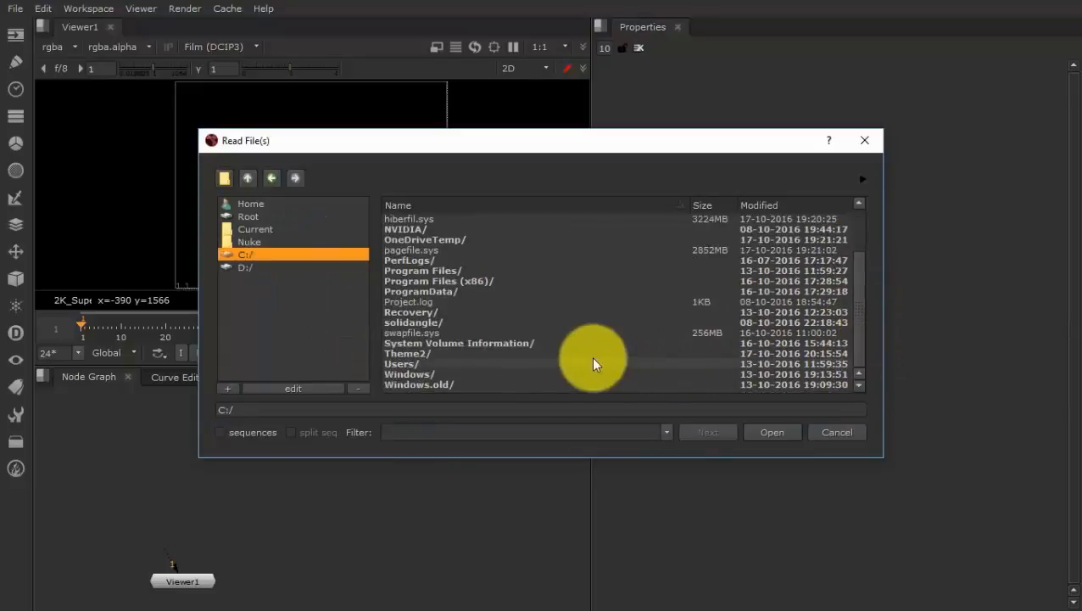
double_click(420, 354)
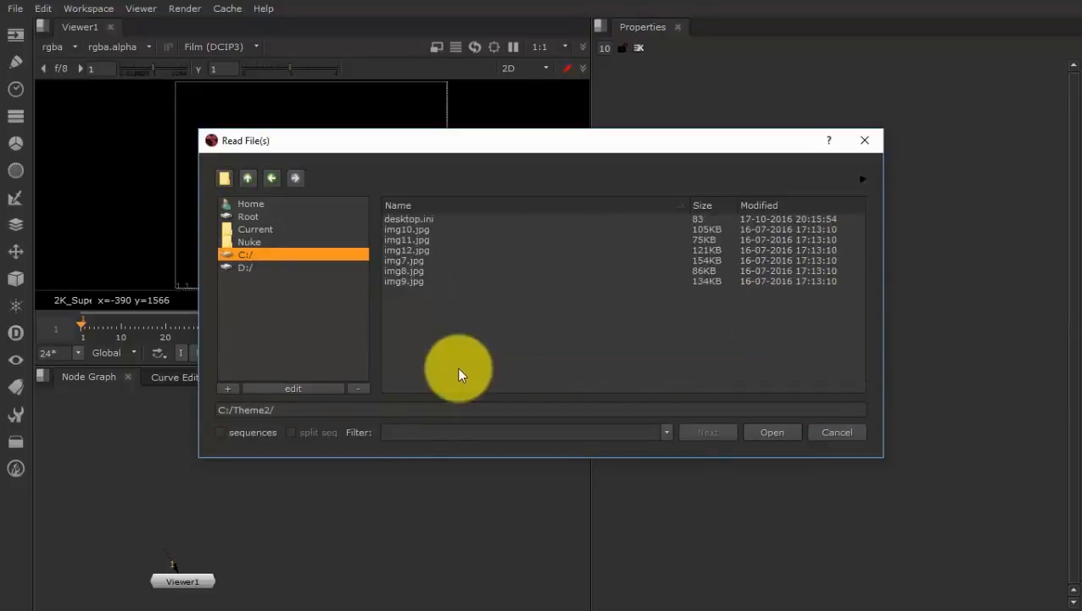
click(416, 230)
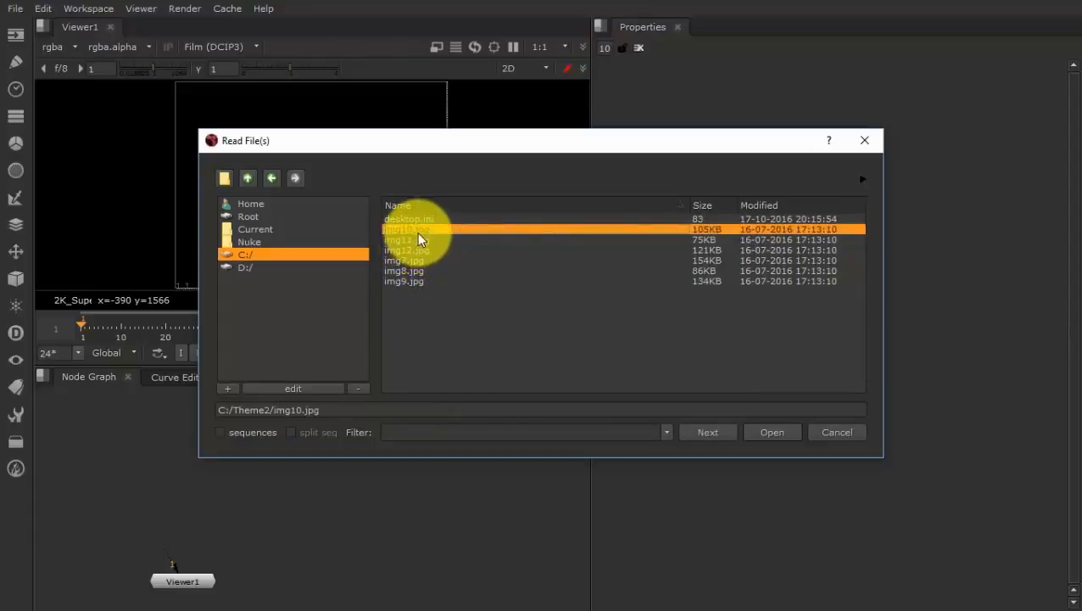
click(789, 432)
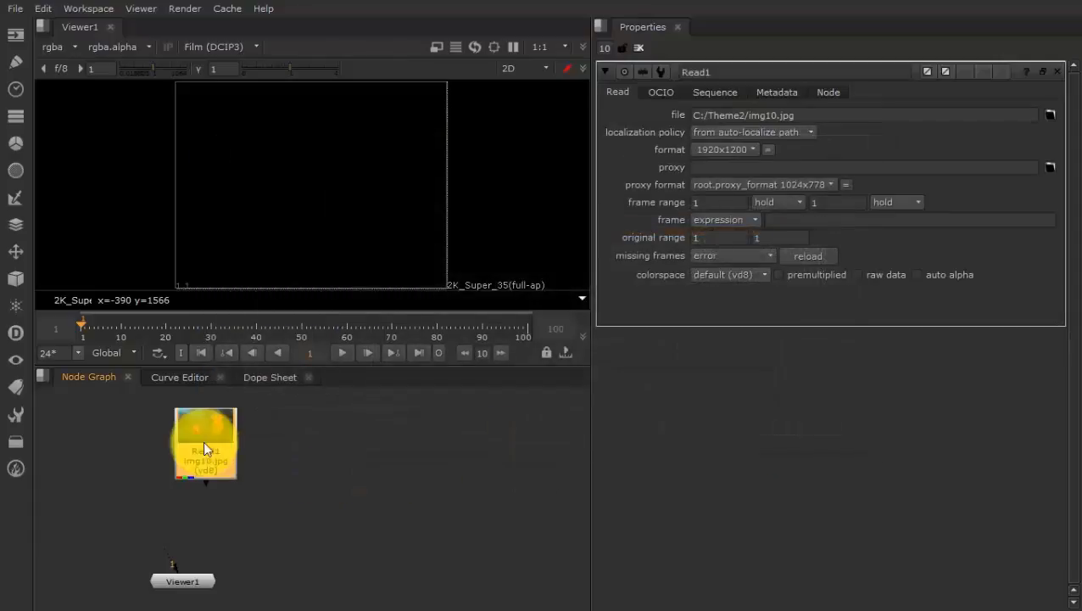
Place the img10.jpg Read node above Viewer1 and connect its output to the viewer
drag(203, 442, 187, 443)
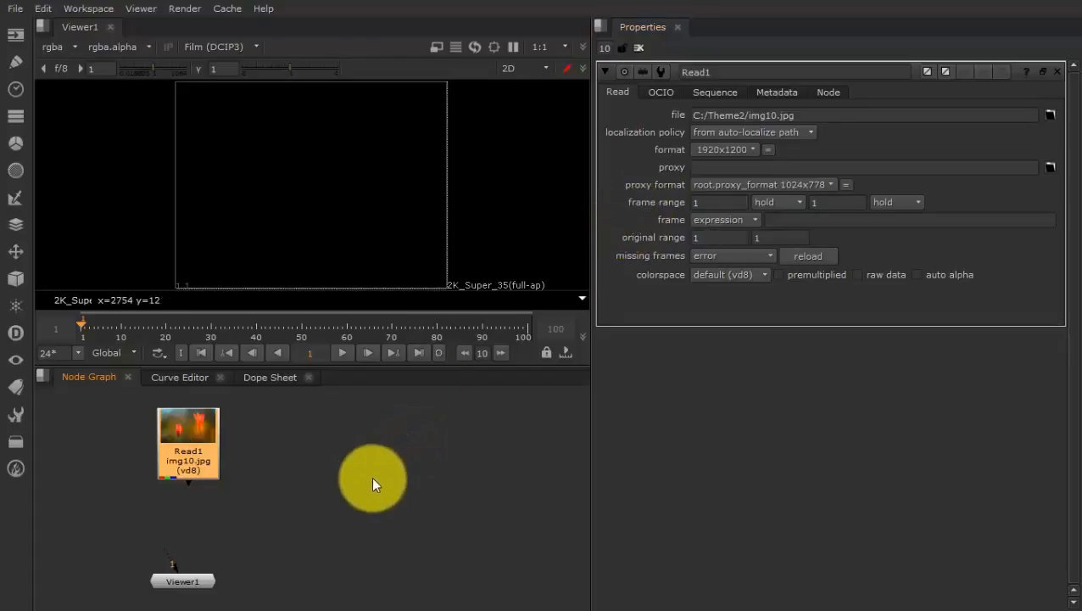
drag(204, 442, 165, 443)
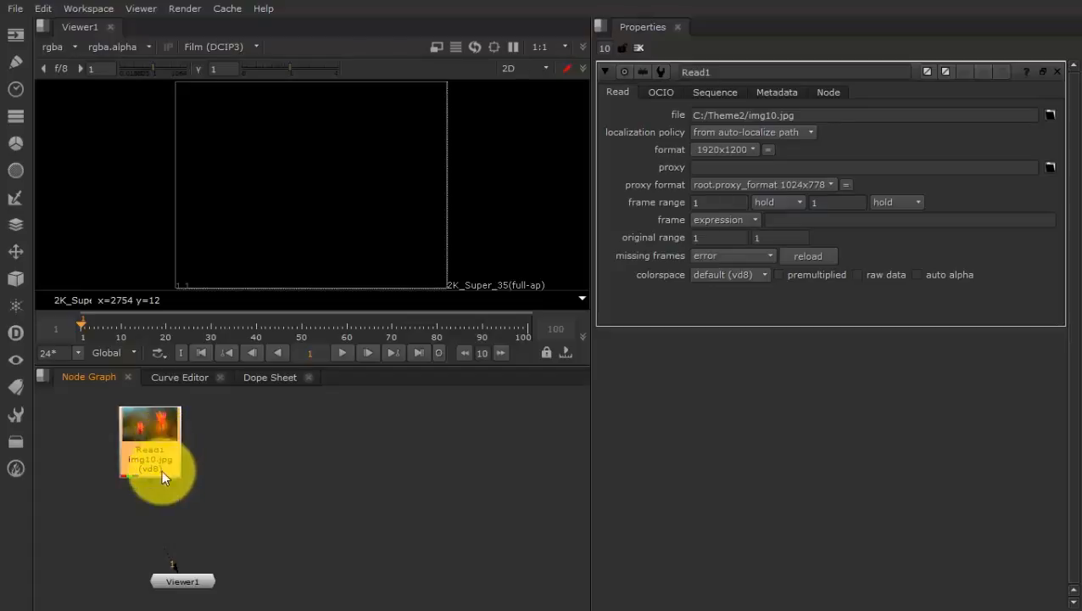
drag(152, 485, 175, 587)
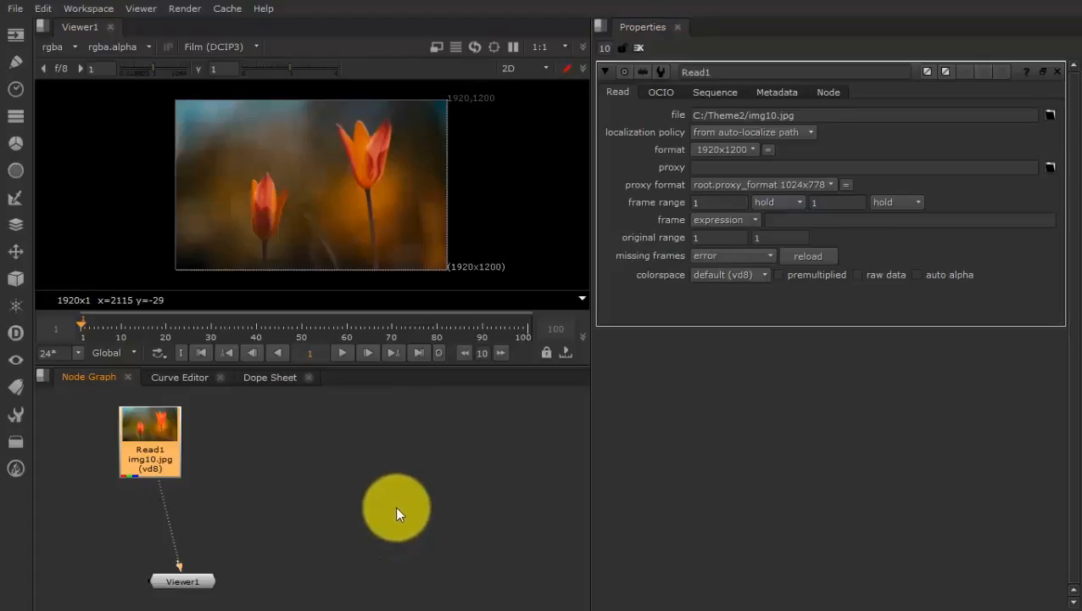
Load img11.jpg, img12.jpg, img7.jpg, img8.jpg and img9.jpg from C:/Theme2 together as separate Read nodes
click(28, 34)
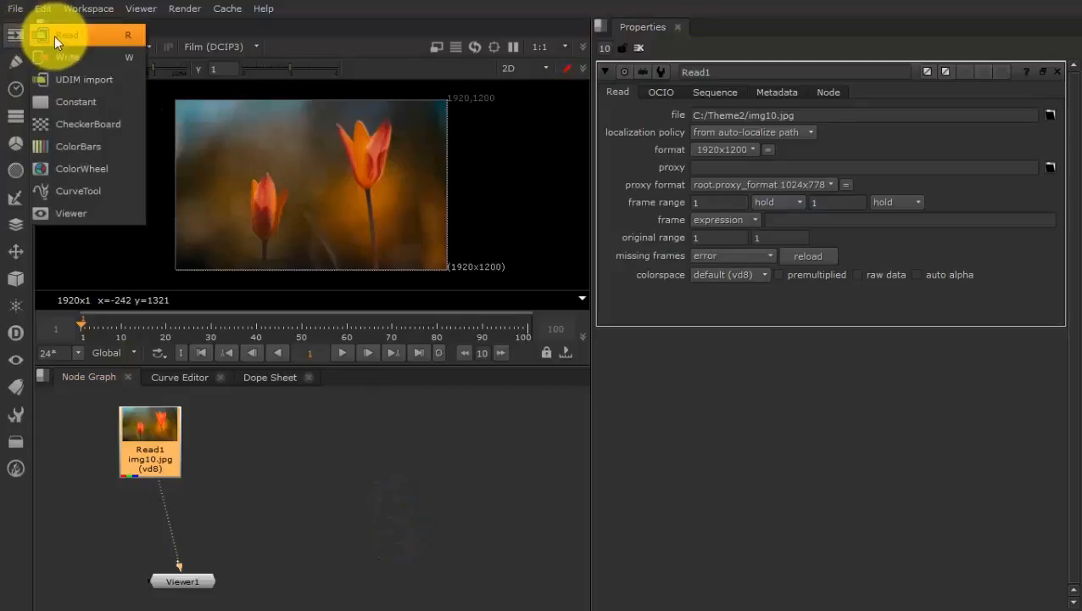
click(54, 35)
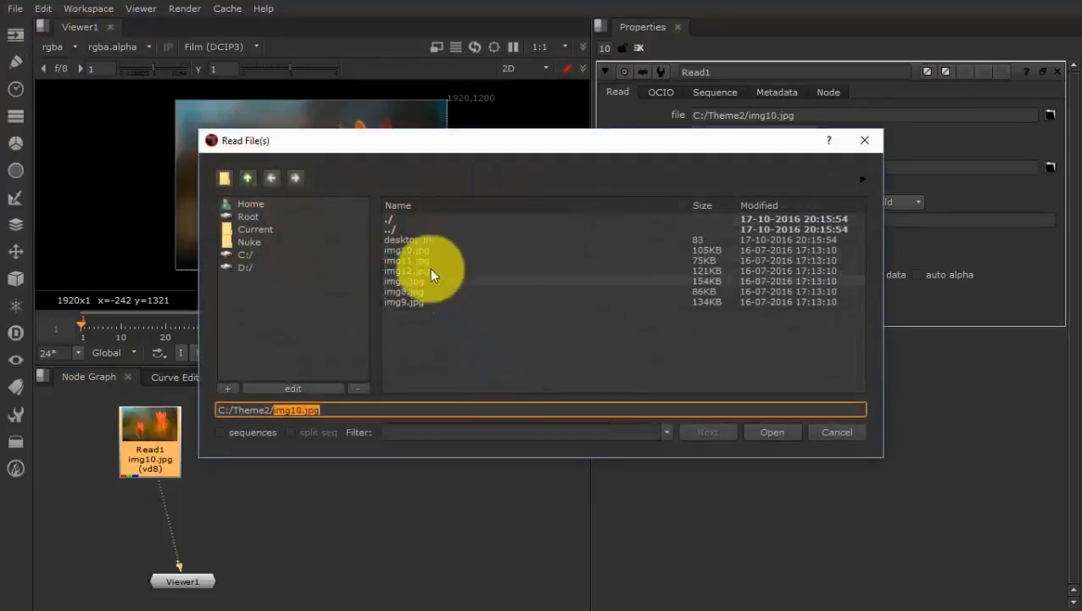
click(416, 261)
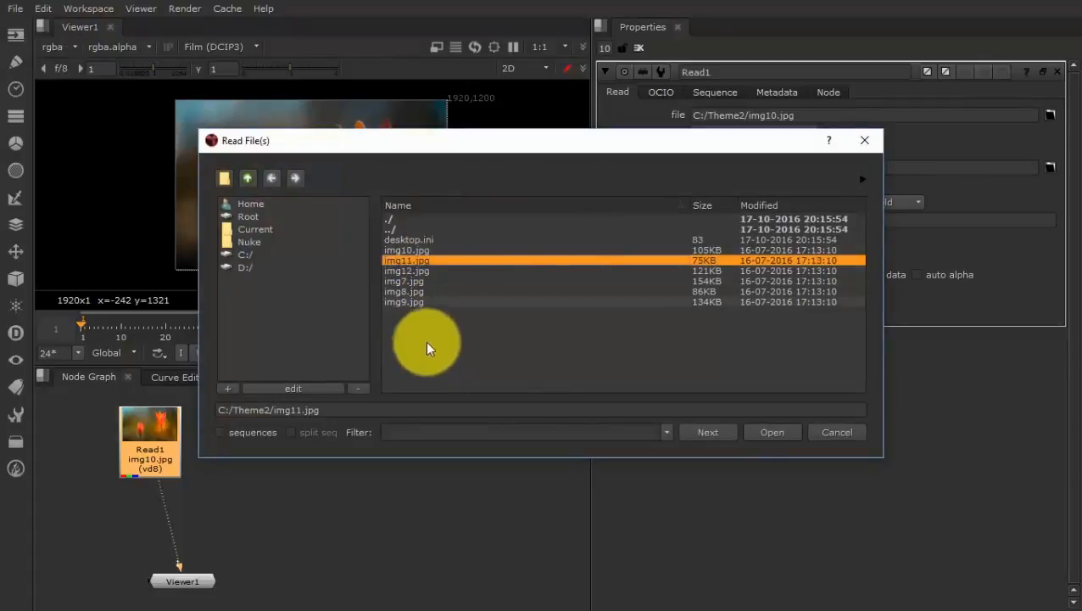
click(720, 437)
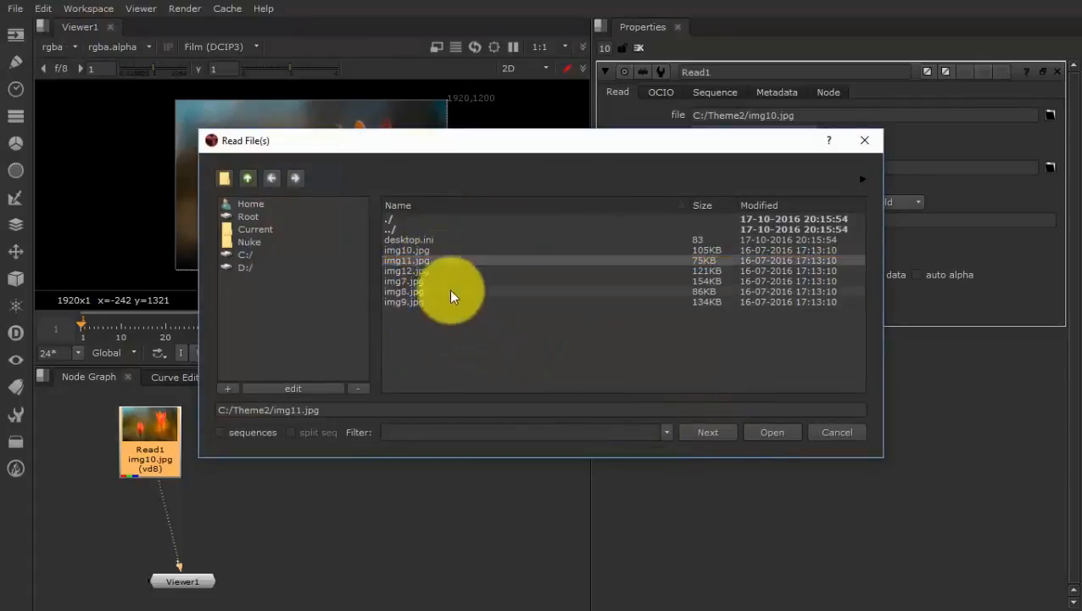
click(419, 272)
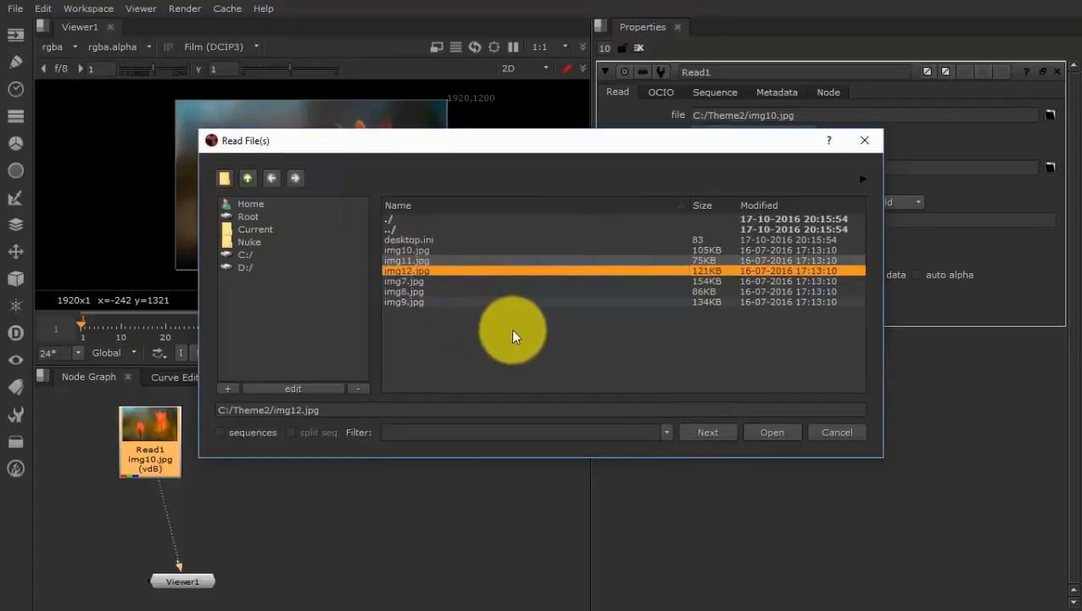
click(711, 436)
click(410, 280)
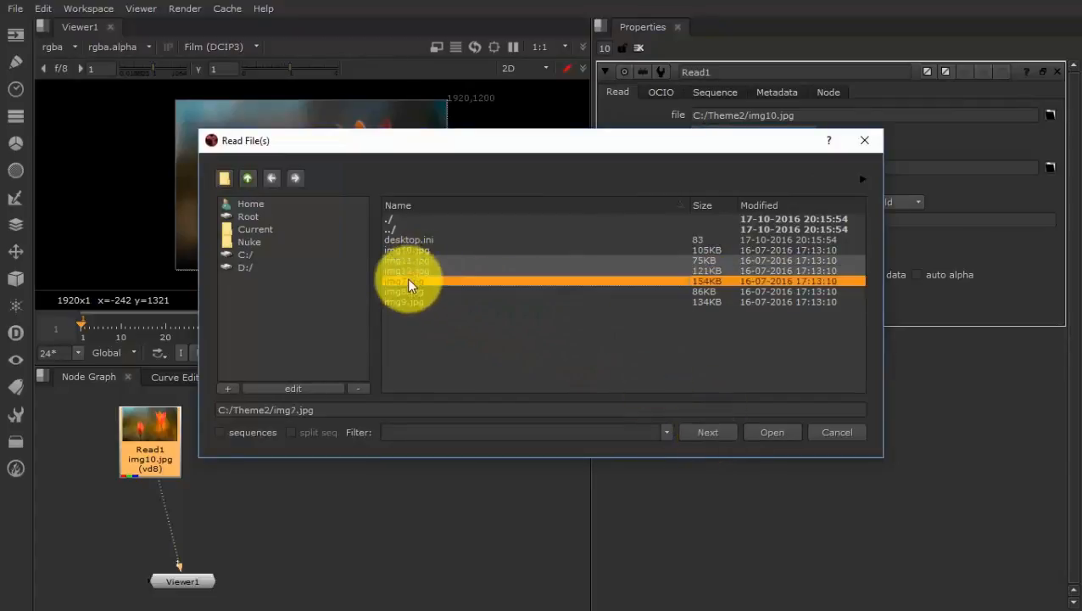
click(711, 437)
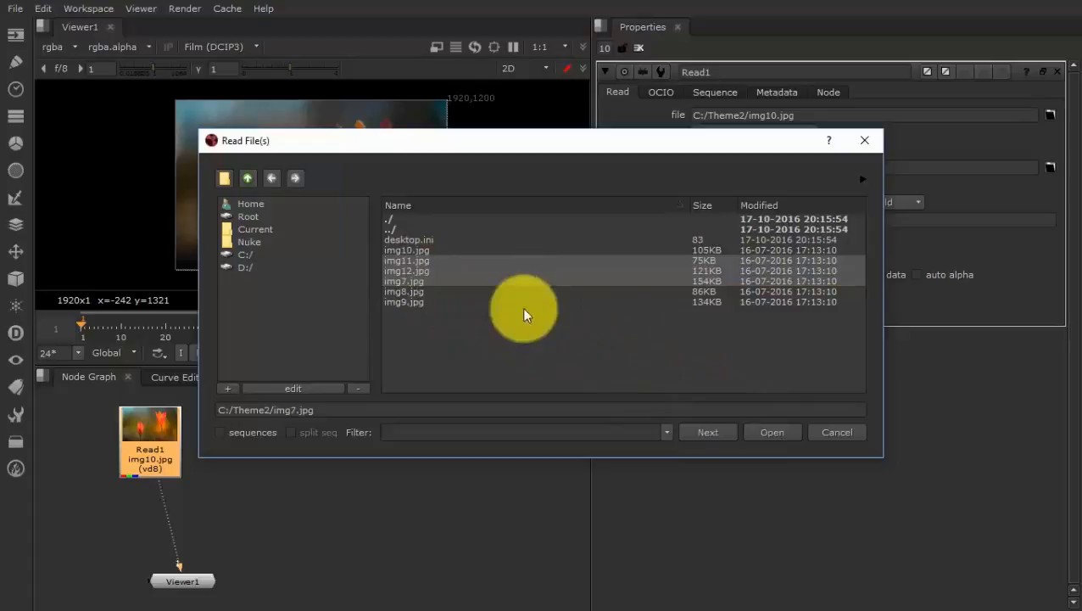
click(421, 290)
click(711, 434)
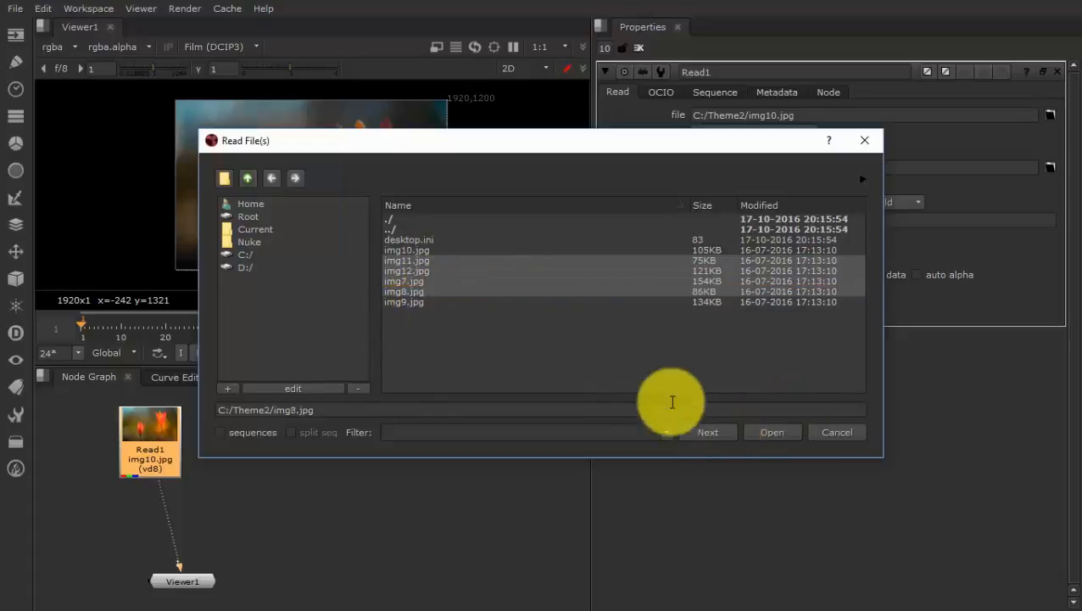
click(421, 302)
click(774, 432)
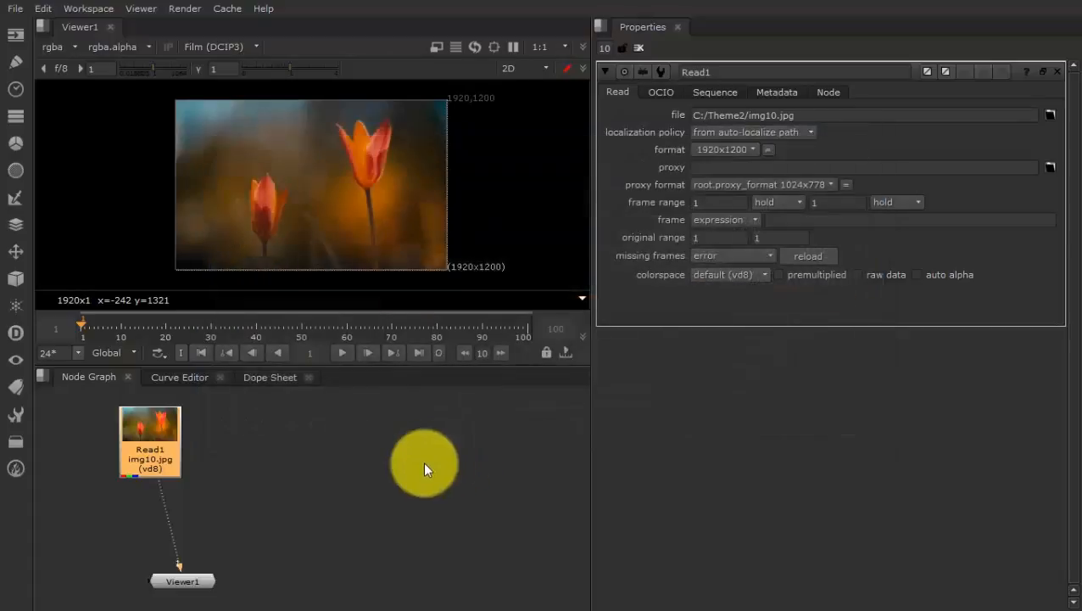
Arrange the six Read nodes in one row, with img9.jpg first and feeding the viewer, and close all open node properties
drag(265, 548, 497, 501)
drag(260, 524, 409, 463)
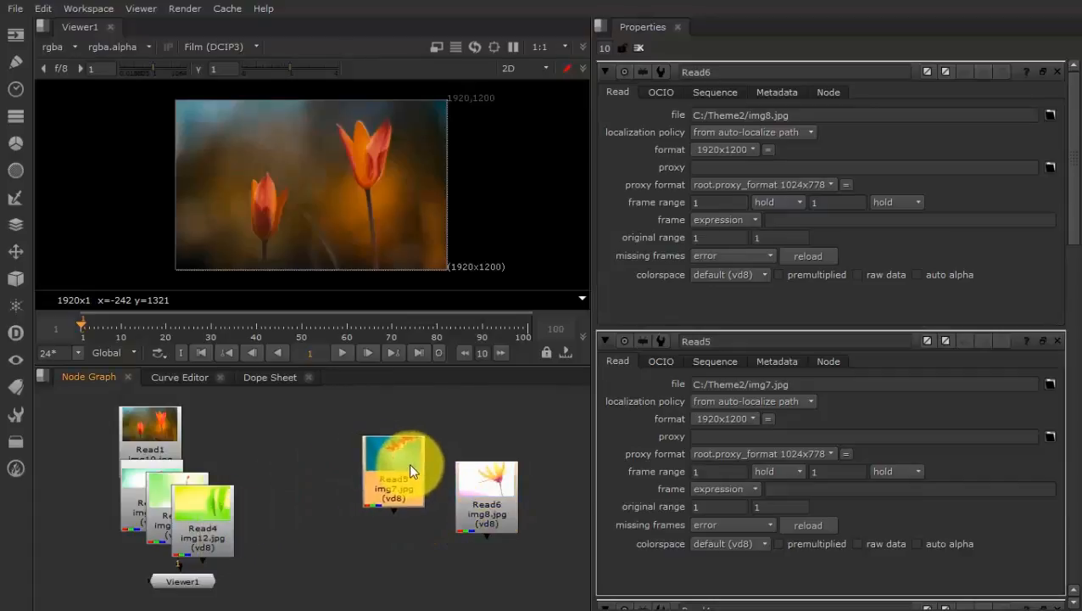
drag(231, 505, 375, 427)
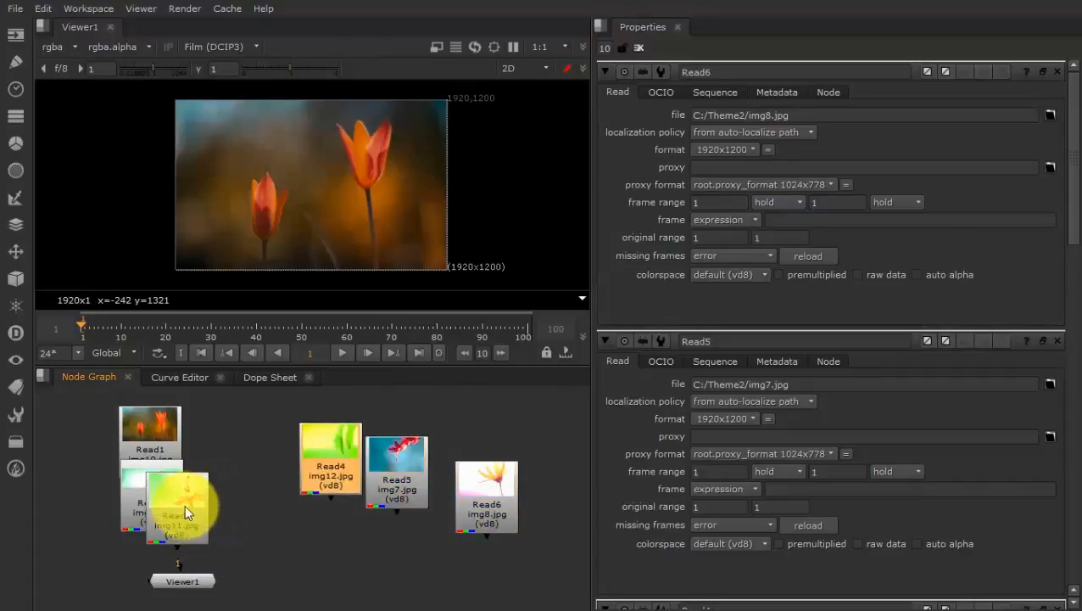
drag(184, 504, 252, 443)
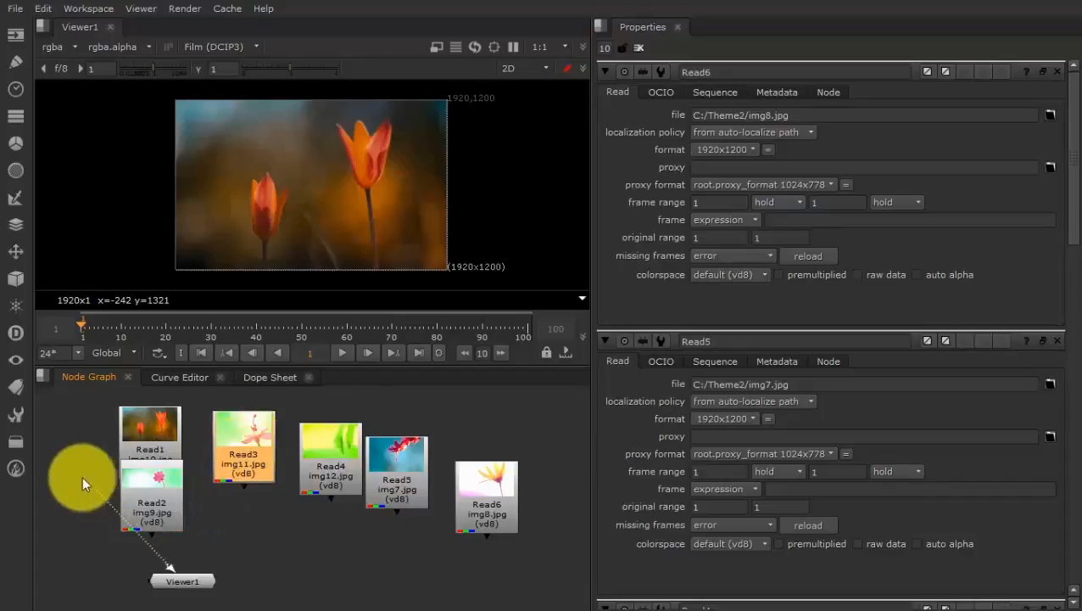
drag(155, 508, 79, 437)
drag(153, 447, 159, 444)
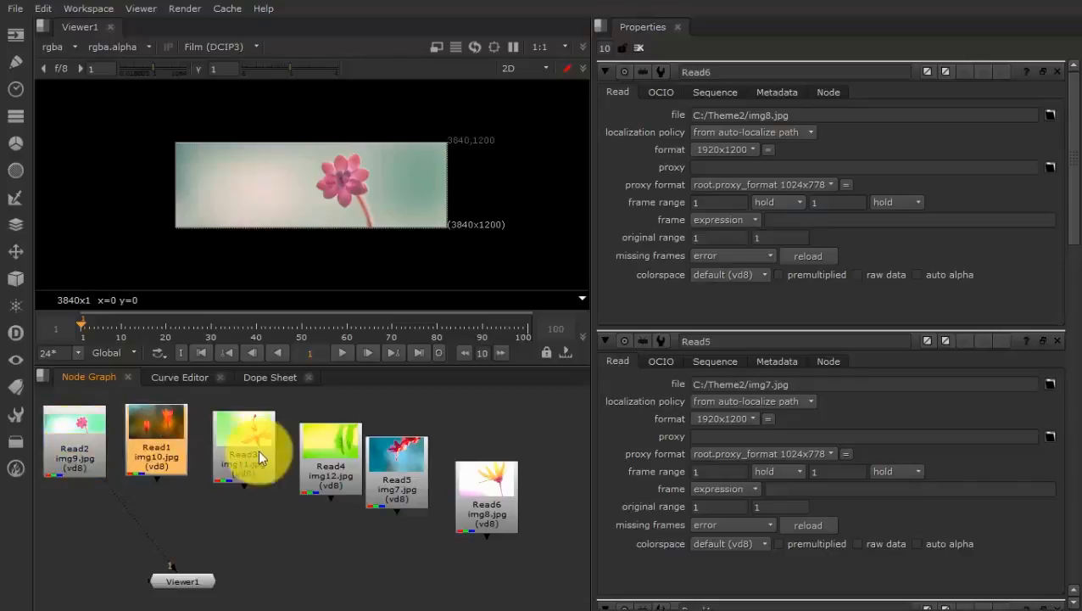
drag(254, 449, 307, 441)
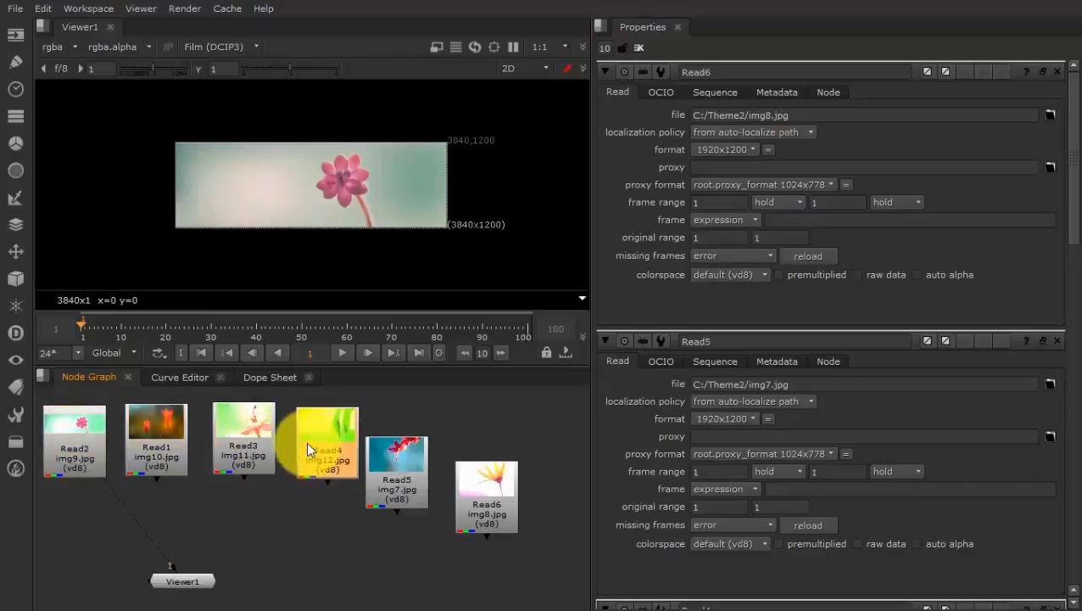
drag(412, 468, 428, 447)
drag(484, 487, 502, 434)
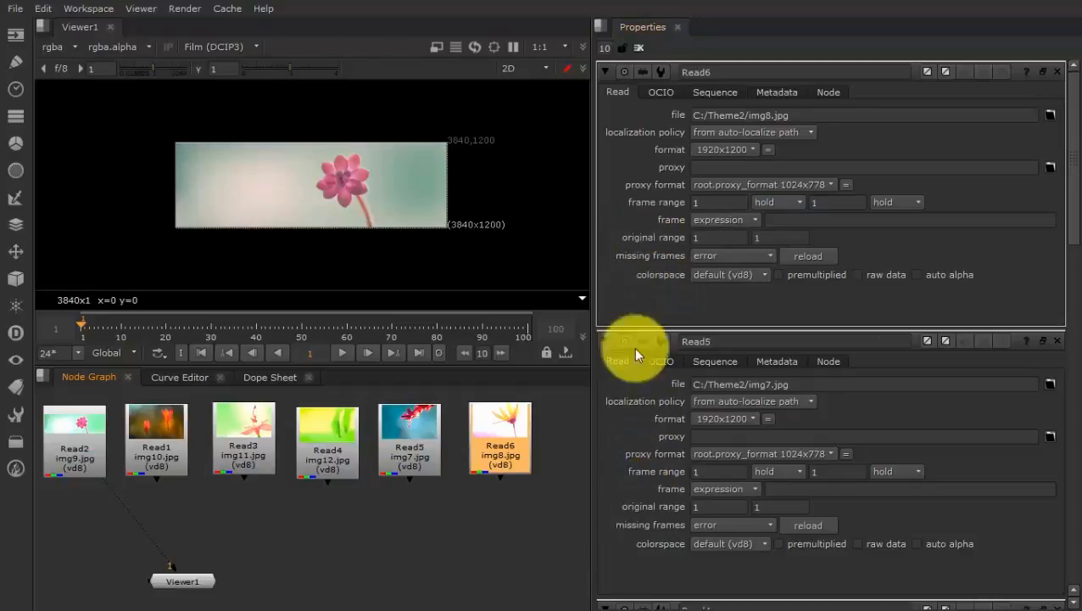
click(640, 48)
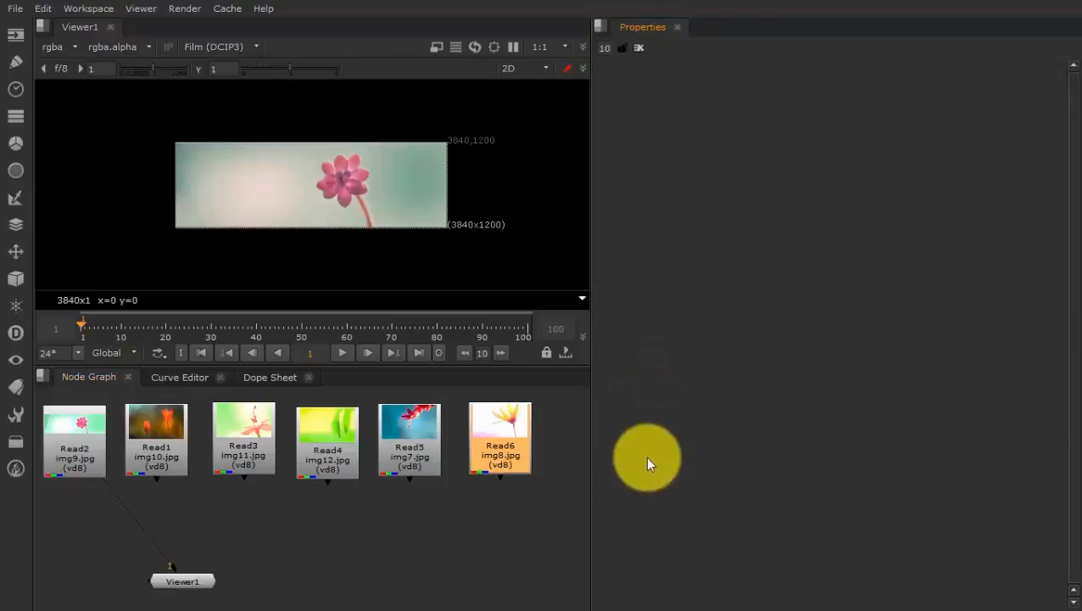
Connect the img10.jpg Read node to Viewer1 as input 2 and display that input
drag(76, 458, 80, 458)
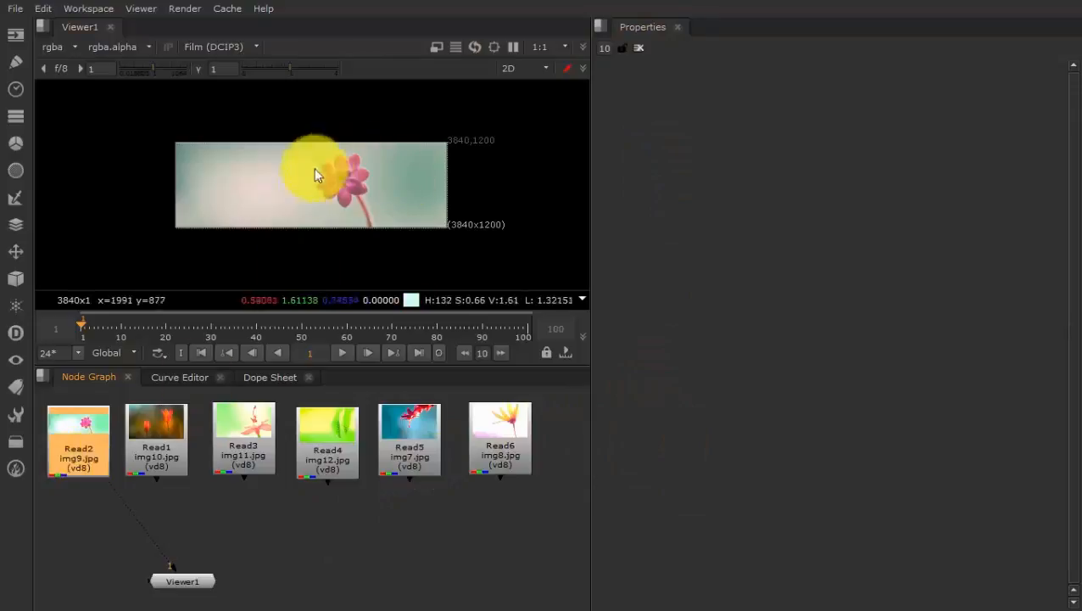
scroll(378, 183, up, 1)
scroll(379, 182, up, 1)
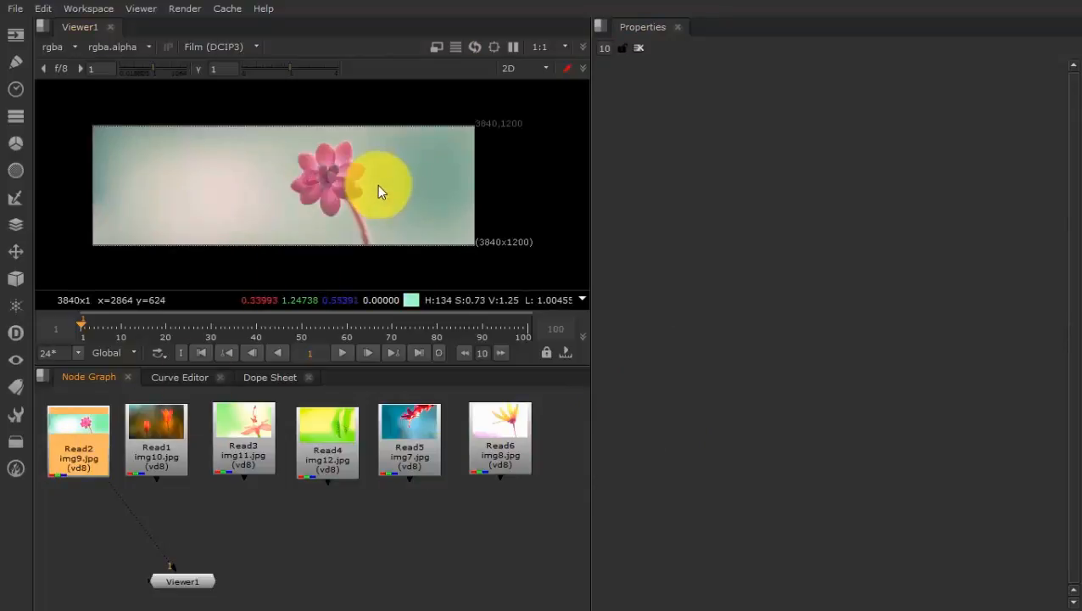
middle_drag(392, 190, 400, 206)
drag(171, 451, 174, 459)
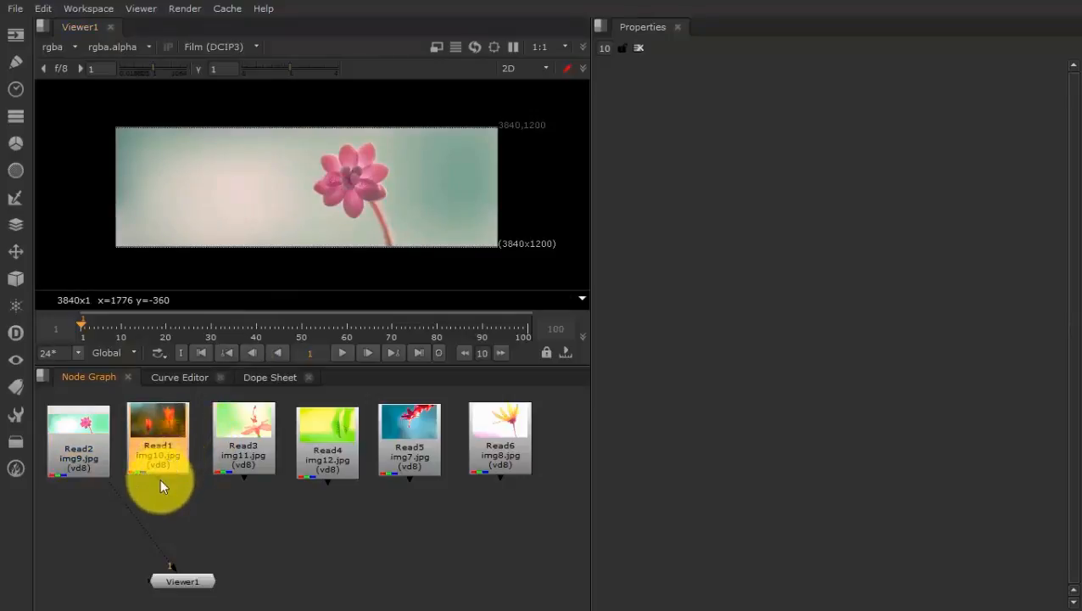
drag(160, 479, 182, 577)
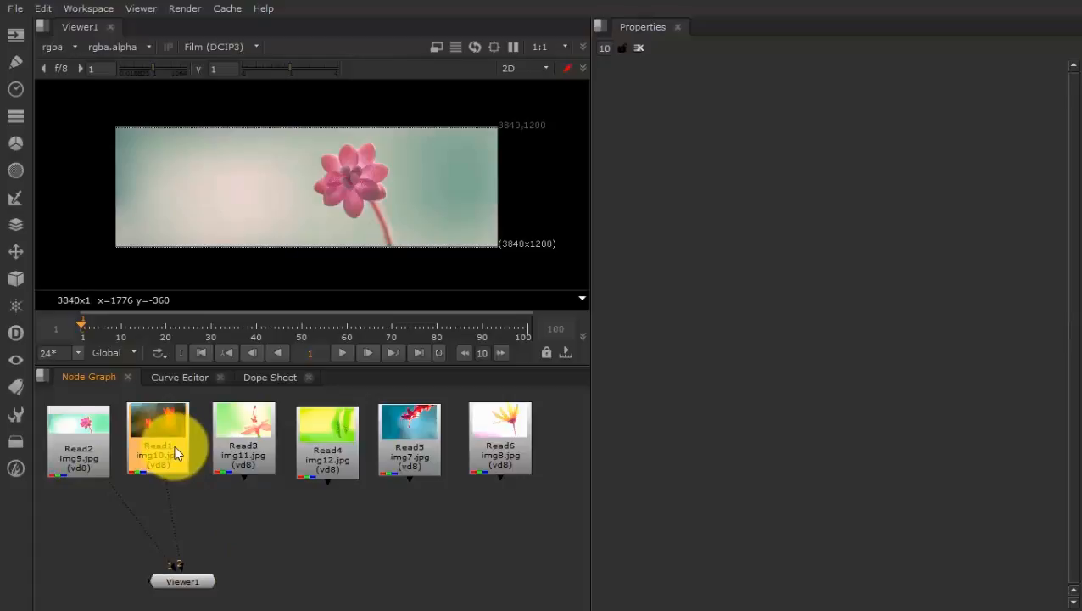
key(2)
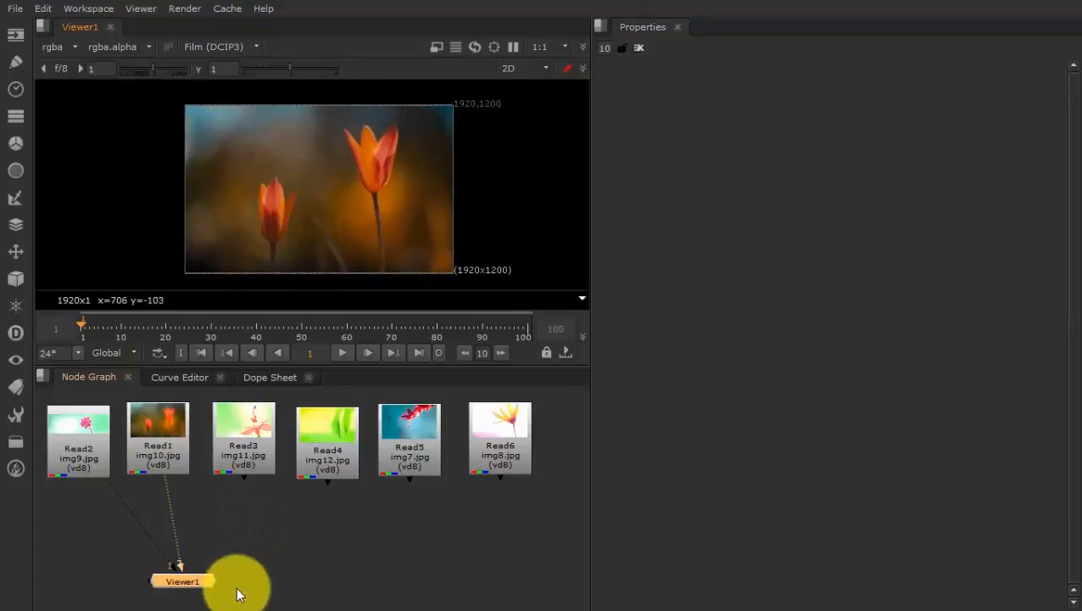
Switch the viewer back and forth between inputs 1 and 2 to compare img9.jpg and img10.jpg
key(1)
key(2)
key(1)
key(2)
key(1)
key(2)
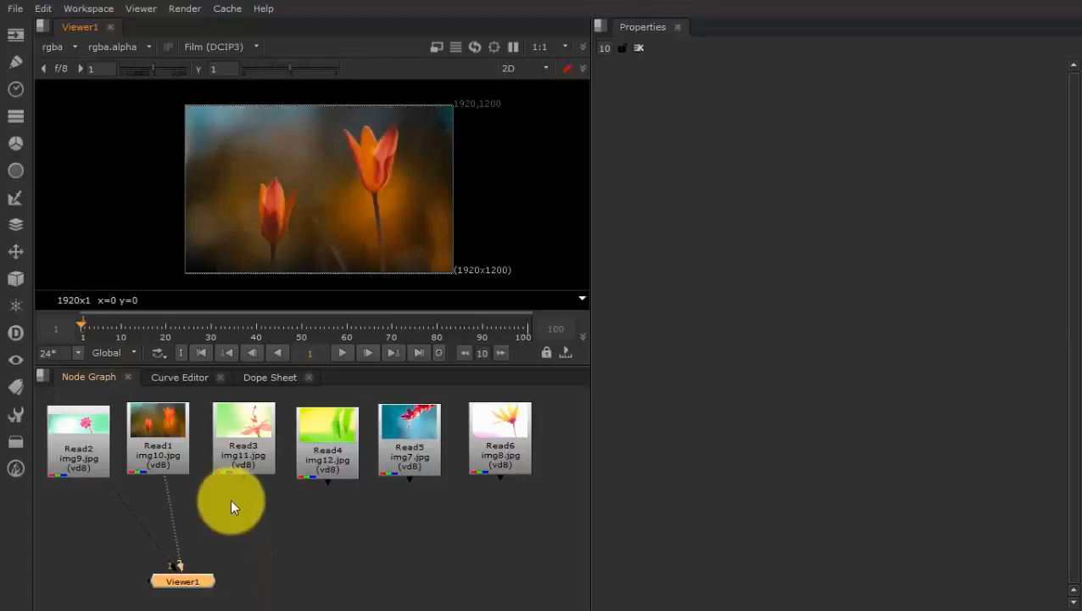
Connect the img11.jpg Read node to Viewer1 as input 3 and switch the viewer to that input
click(241, 447)
drag(248, 488, 186, 582)
click(186, 584)
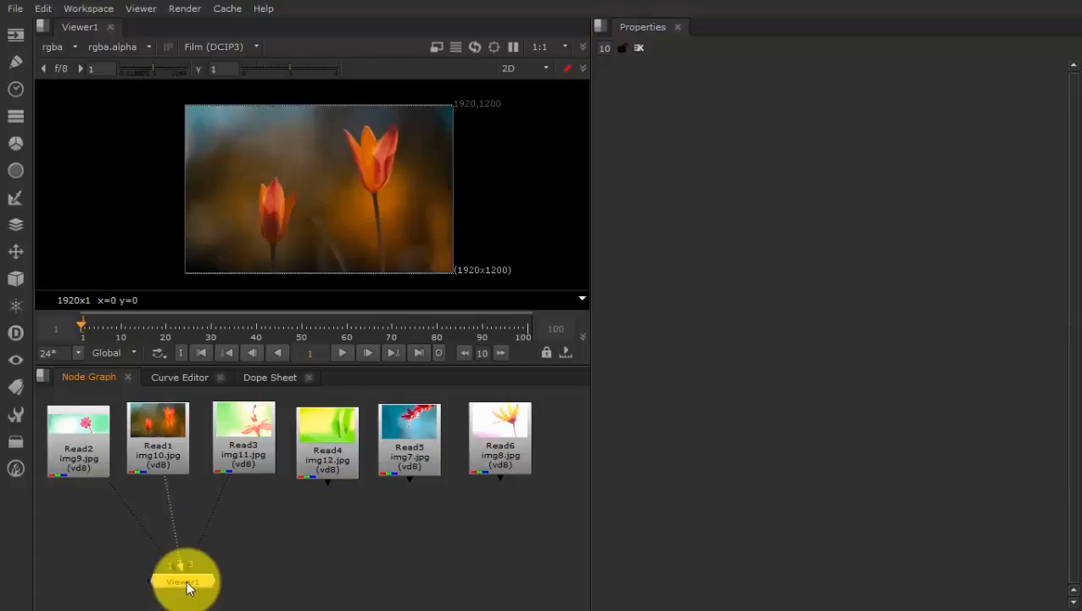
key(3)
key(2)
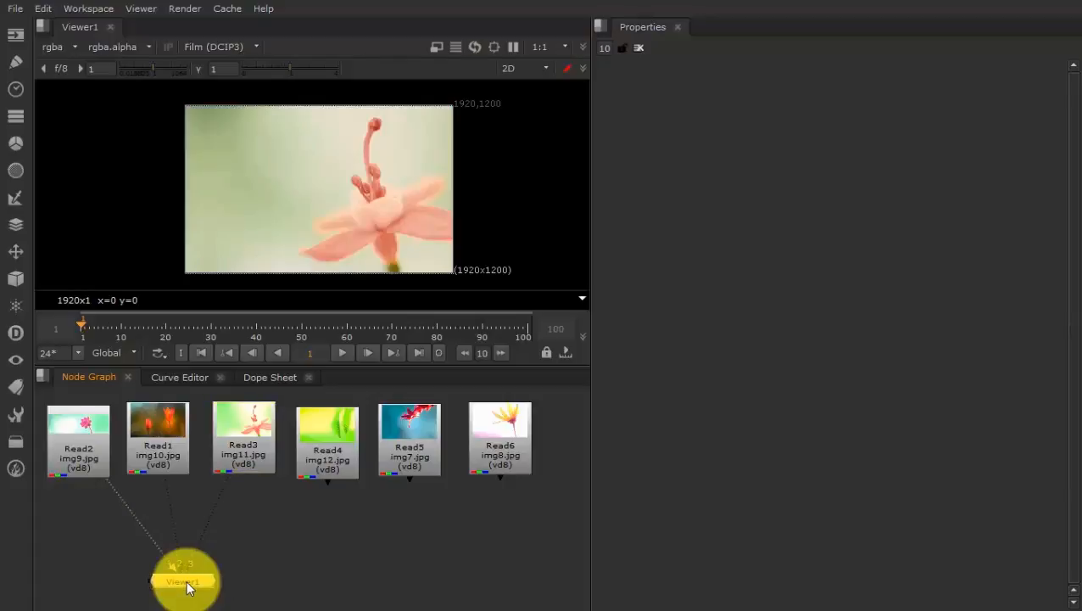
key(3)
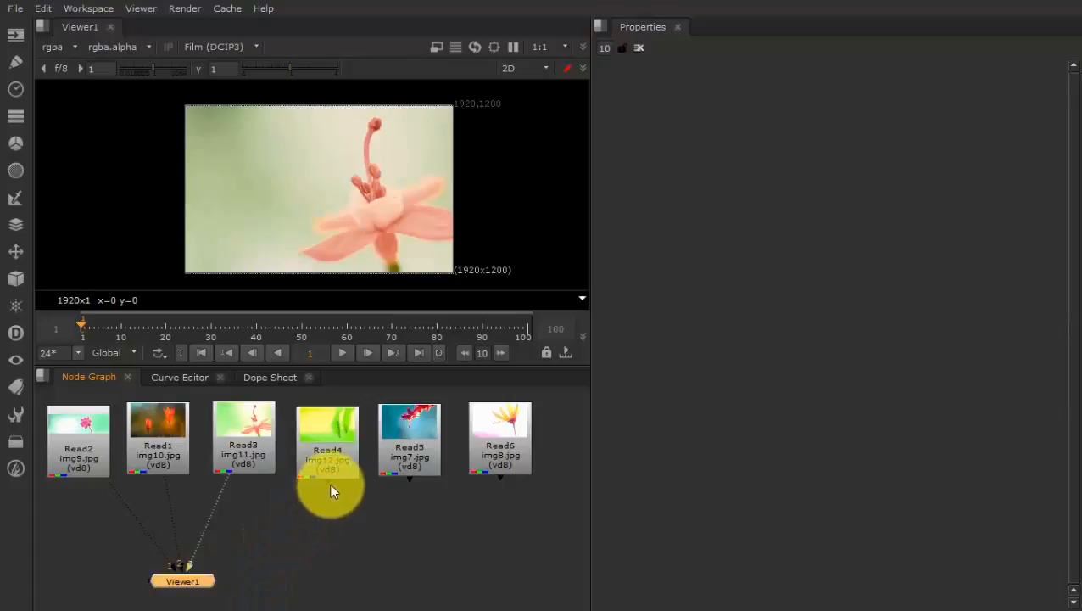
Connect the img12.jpg, img7.jpg and img8.jpg Read nodes to Viewer1 as inputs 4, 5 and 6
drag(330, 483, 189, 582)
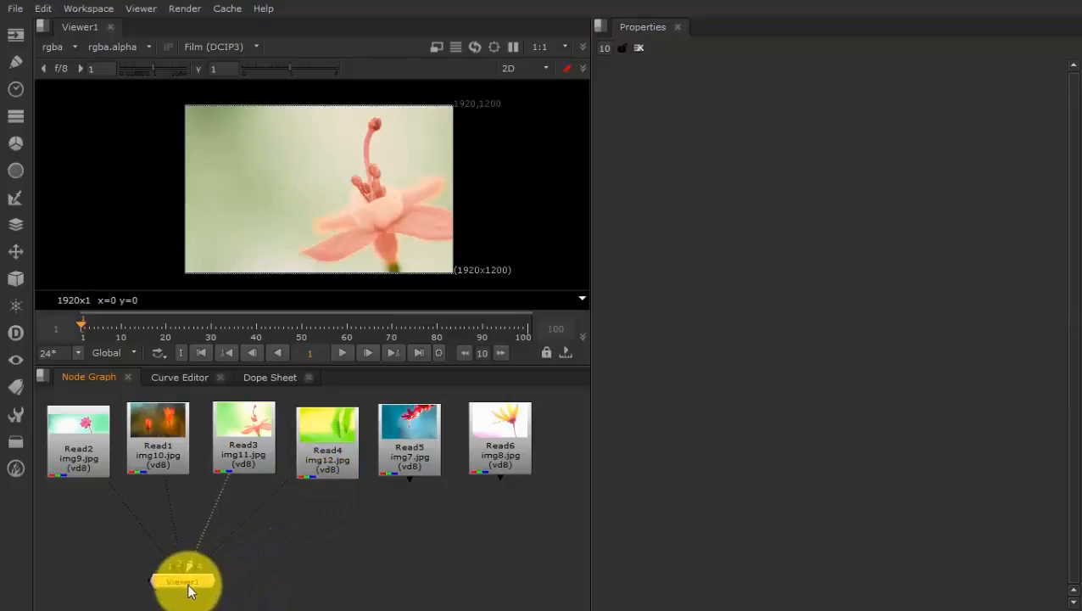
drag(410, 478, 189, 582)
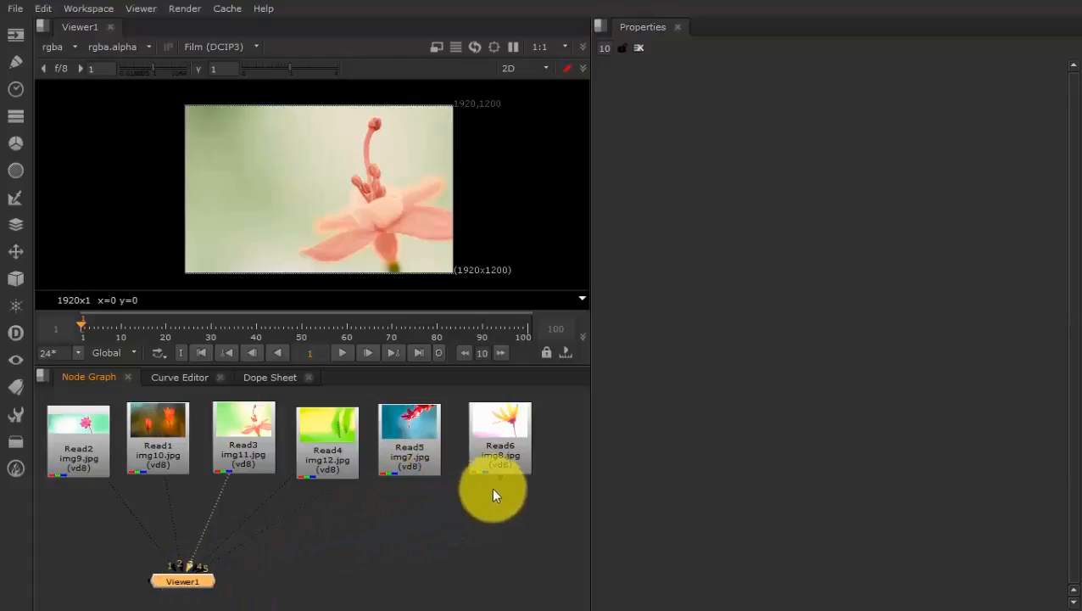
drag(500, 481, 202, 585)
Shift the img8.jpg and img7.jpg Read nodes slightly down and display Viewer1's input 5, followed by input 4
drag(482, 471, 488, 494)
drag(404, 449, 409, 469)
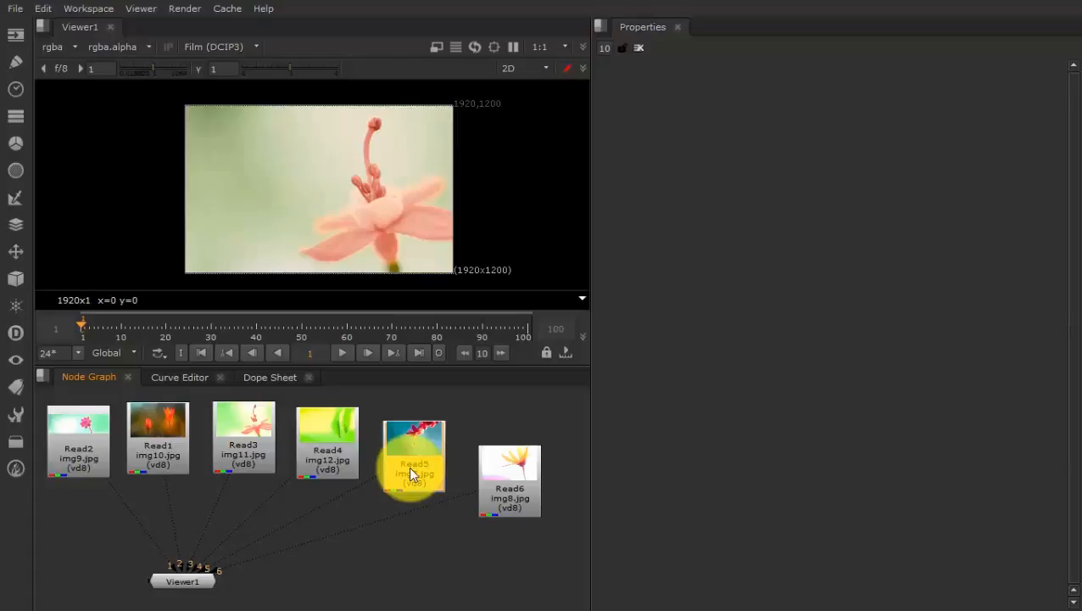
key(5)
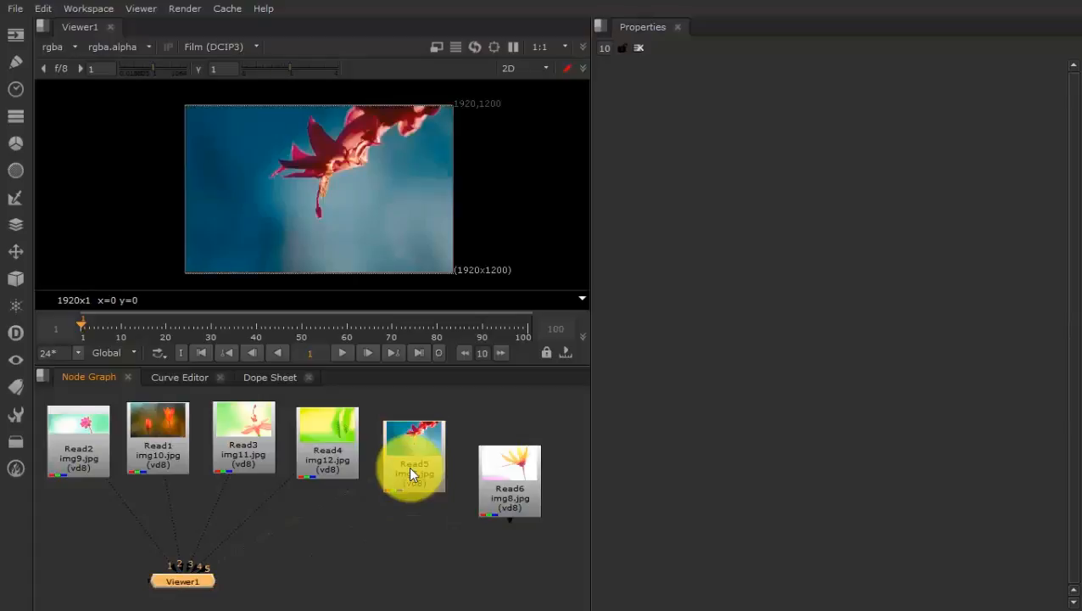
key(4)
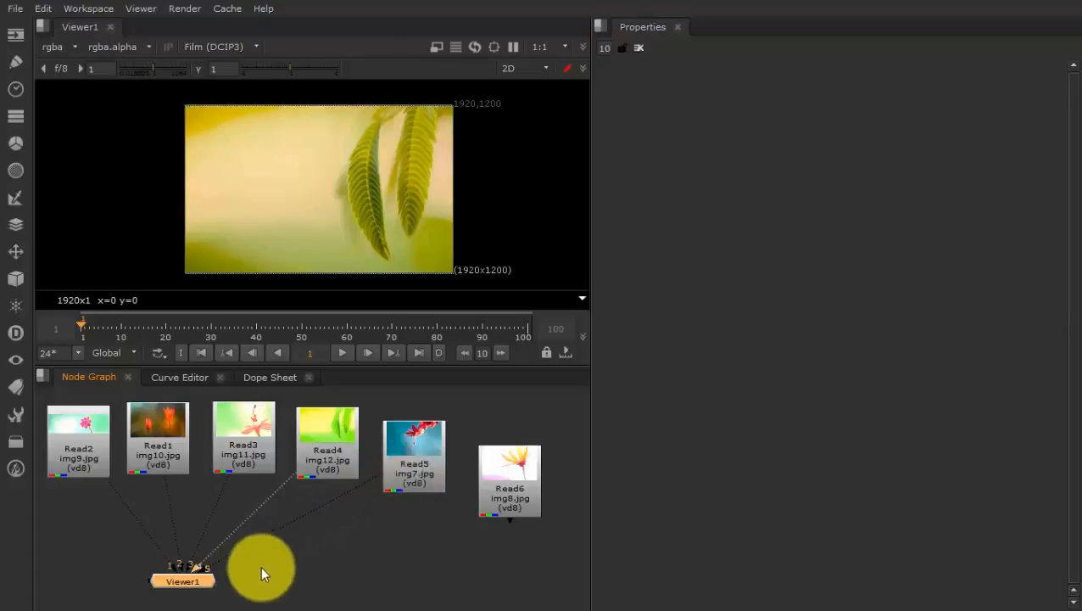
Move Viewer1 sideways and extract it from the node graph so that all its inputs are disconnected
drag(195, 592, 237, 592)
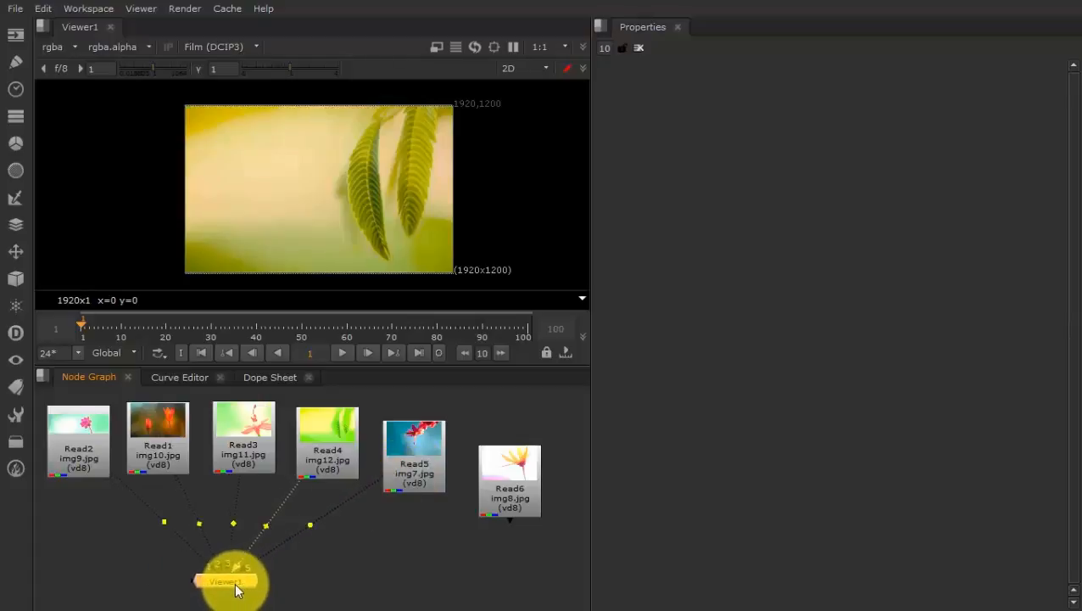
key(ctrl+shift+x)
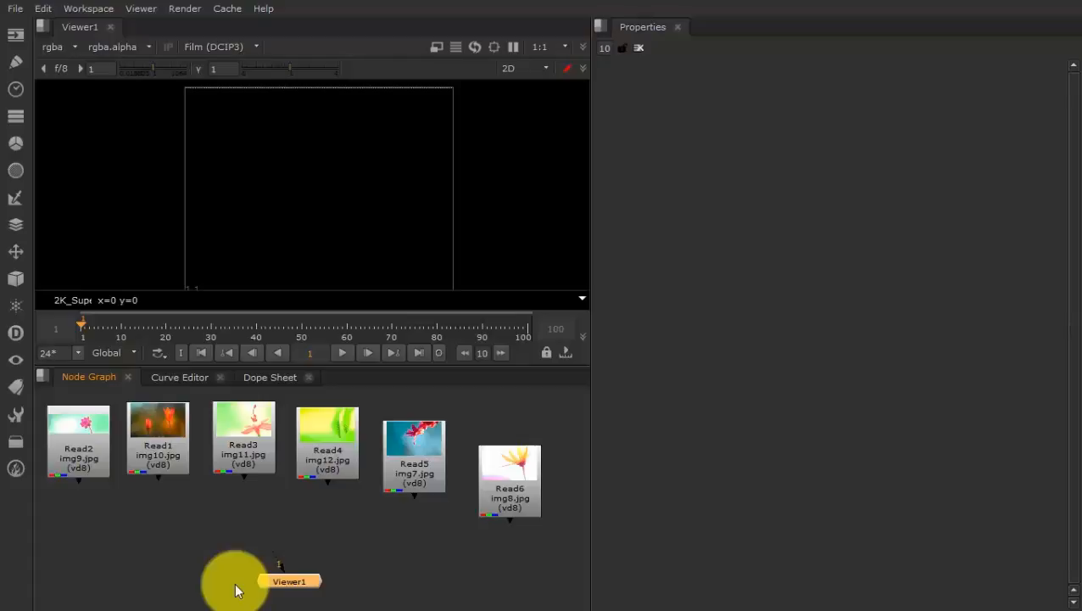
Connect the img11.jpg Read node to Viewer1's input 1, and replace it with img12.jpg, moving that node slightly up
drag(242, 563, 262, 447)
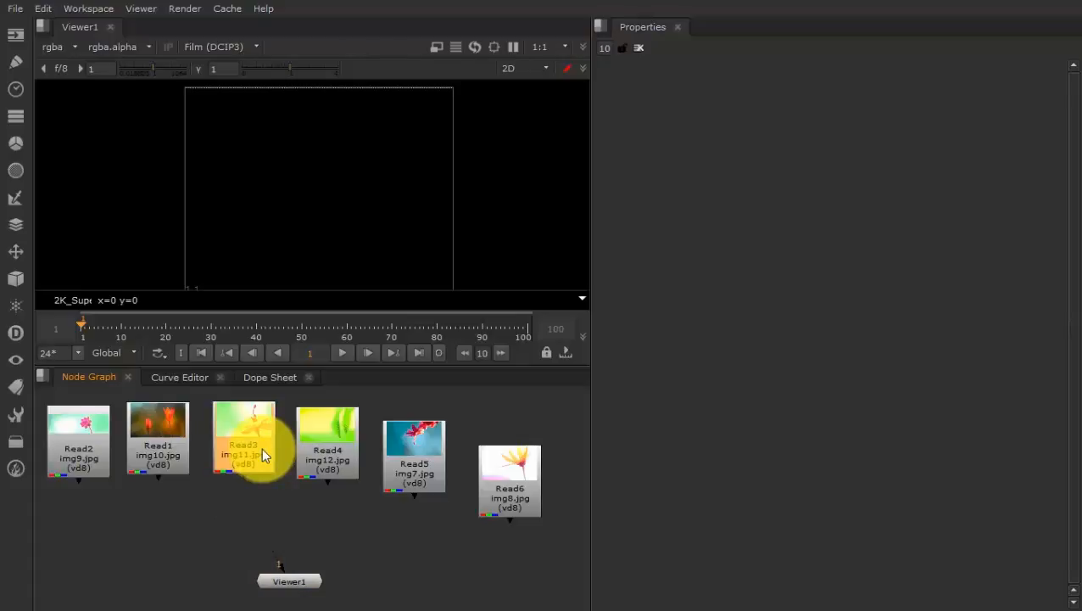
drag(261, 447, 261, 448)
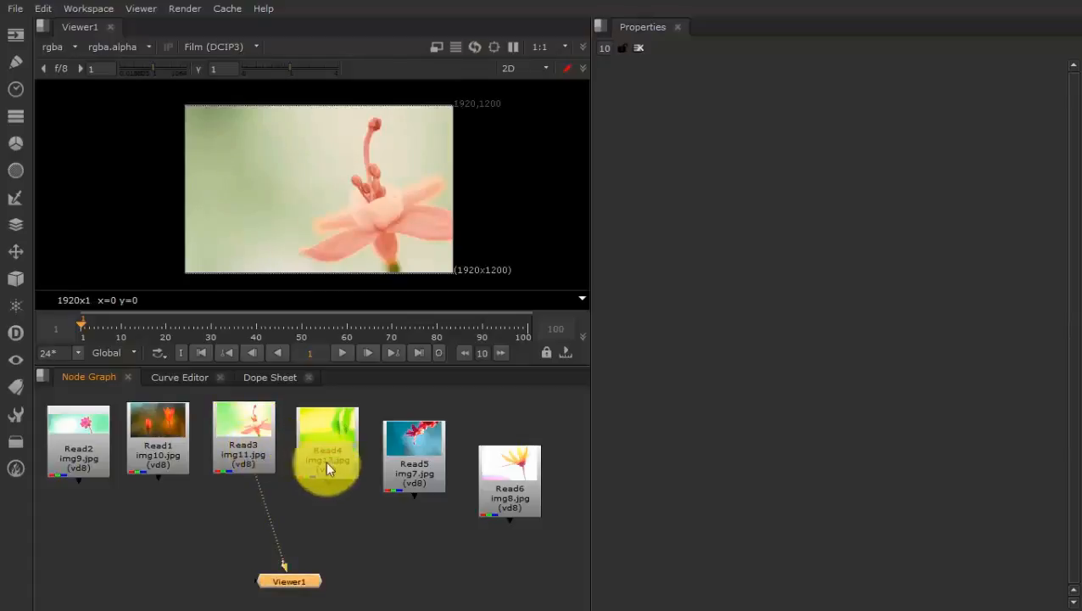
drag(335, 457, 328, 447)
key(1)
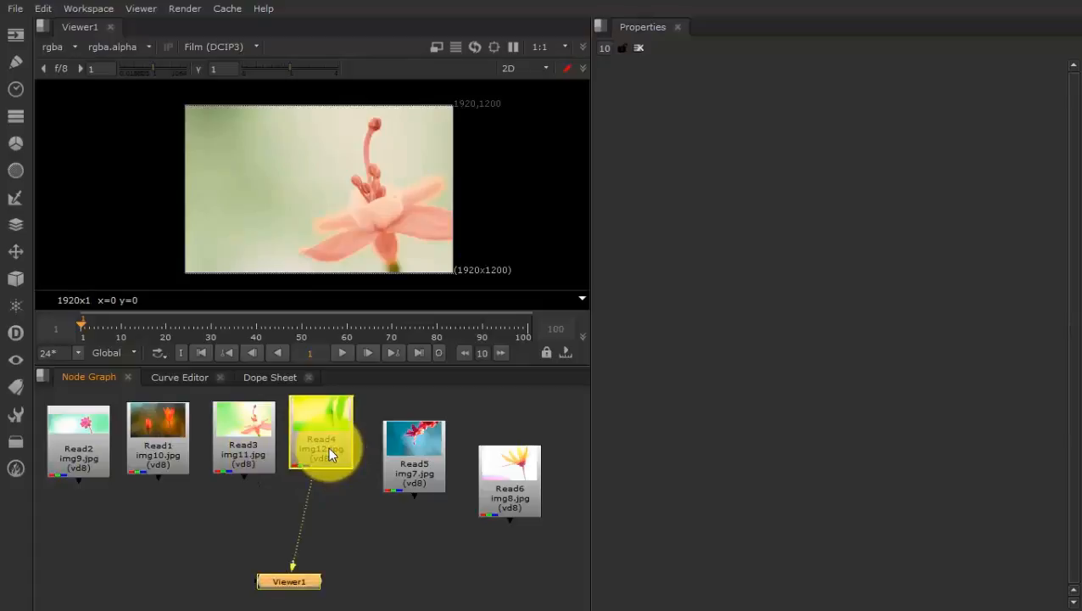
Raise the img7.jpg and img8.jpg Read nodes back into the row, displaying each in turn through Viewer1's input 1
drag(422, 448, 433, 446)
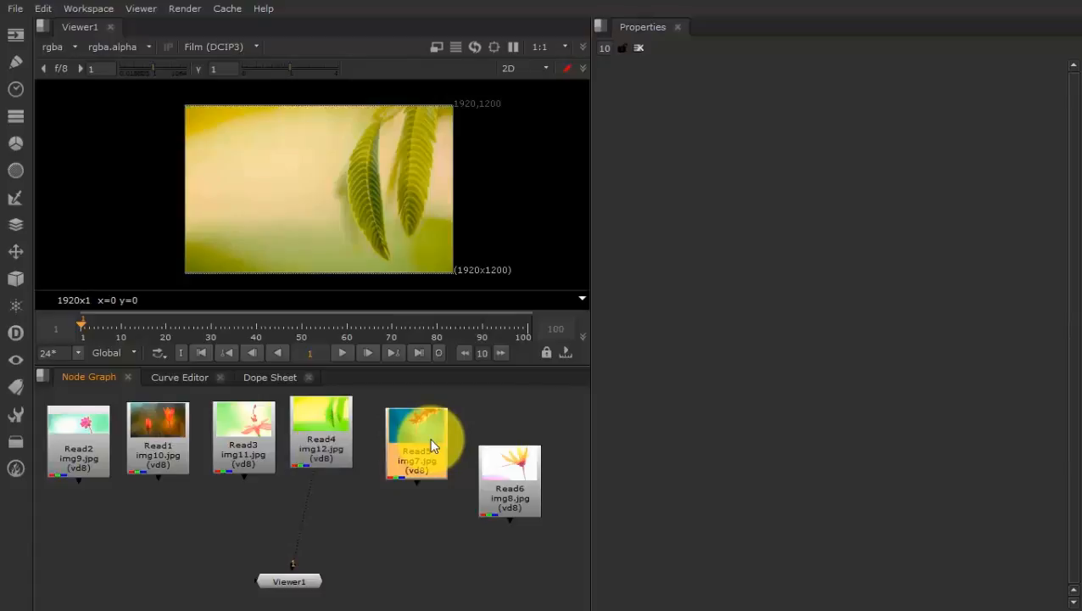
key(1)
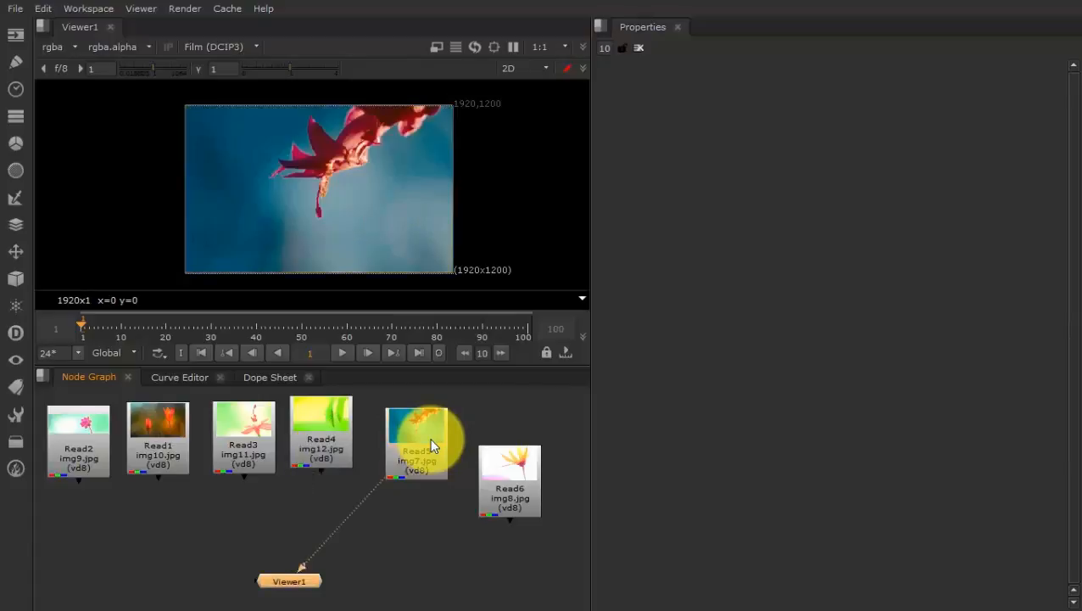
drag(497, 478, 504, 435)
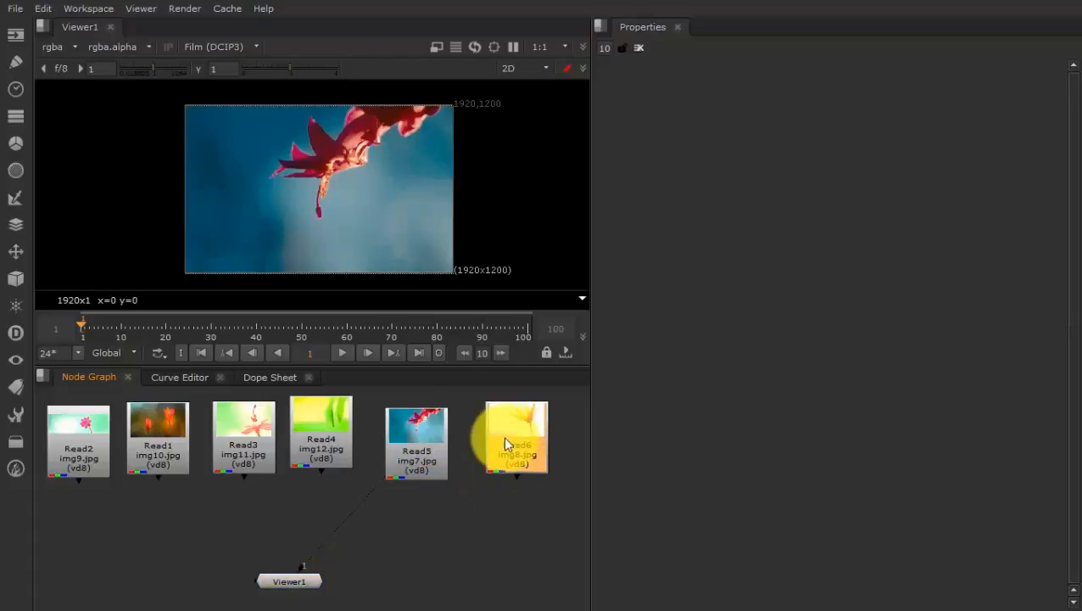
key(1)
Connect img11.jpg, img10.jpg and img9.jpg one after another to Viewer1's input 1 to display each image
click(252, 447)
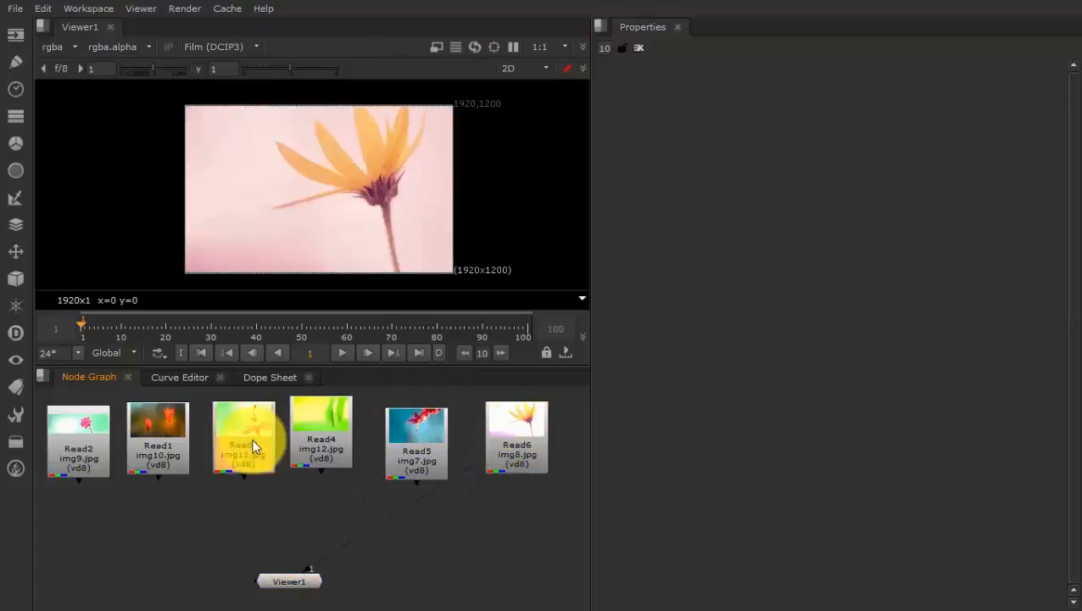
key(1)
click(154, 450)
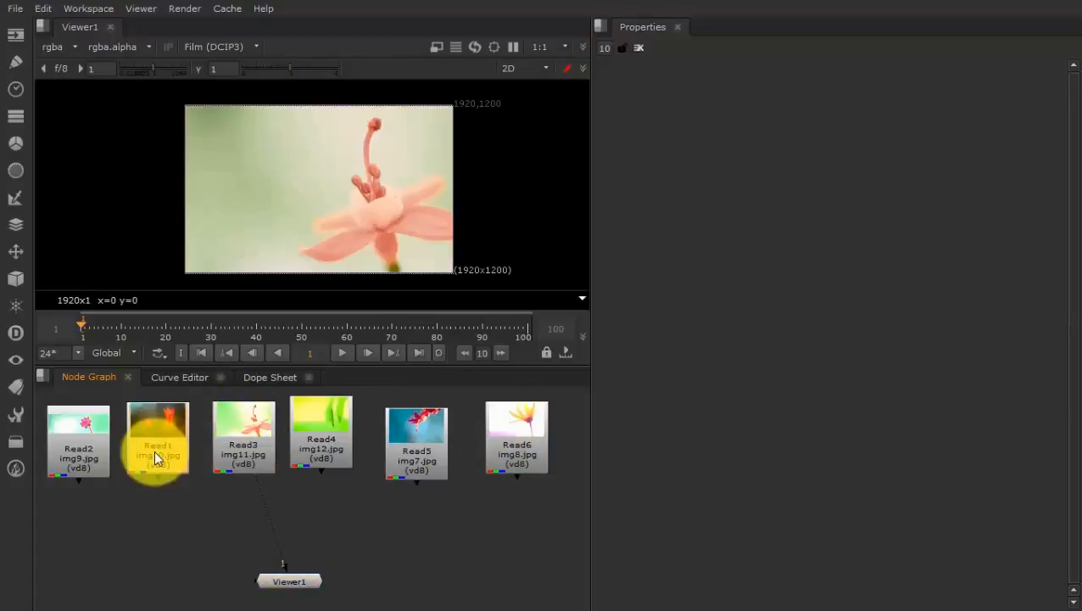
key(1)
click(66, 460)
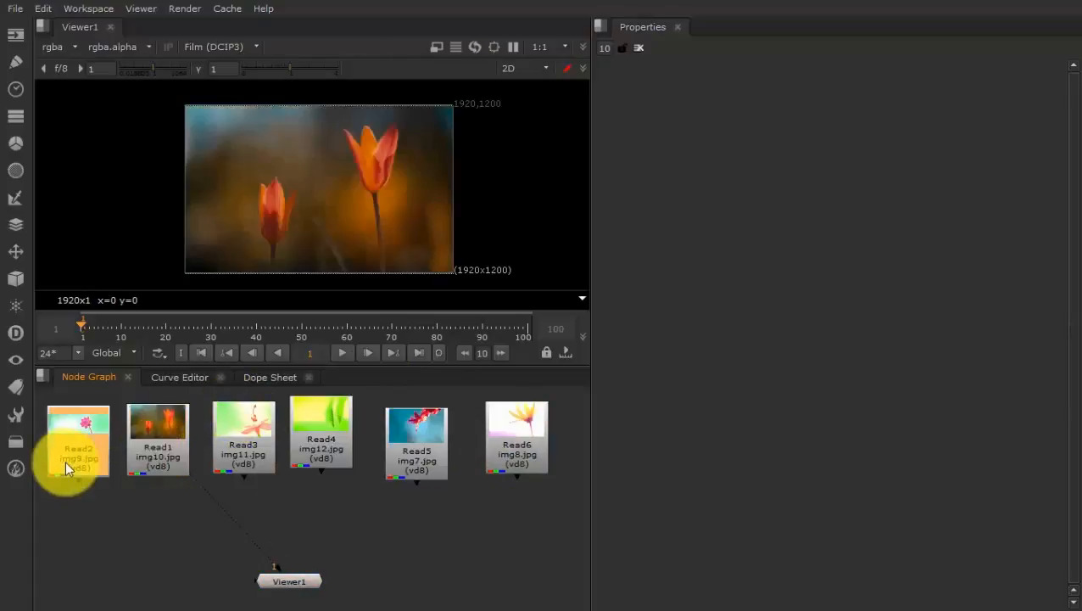
key(1)
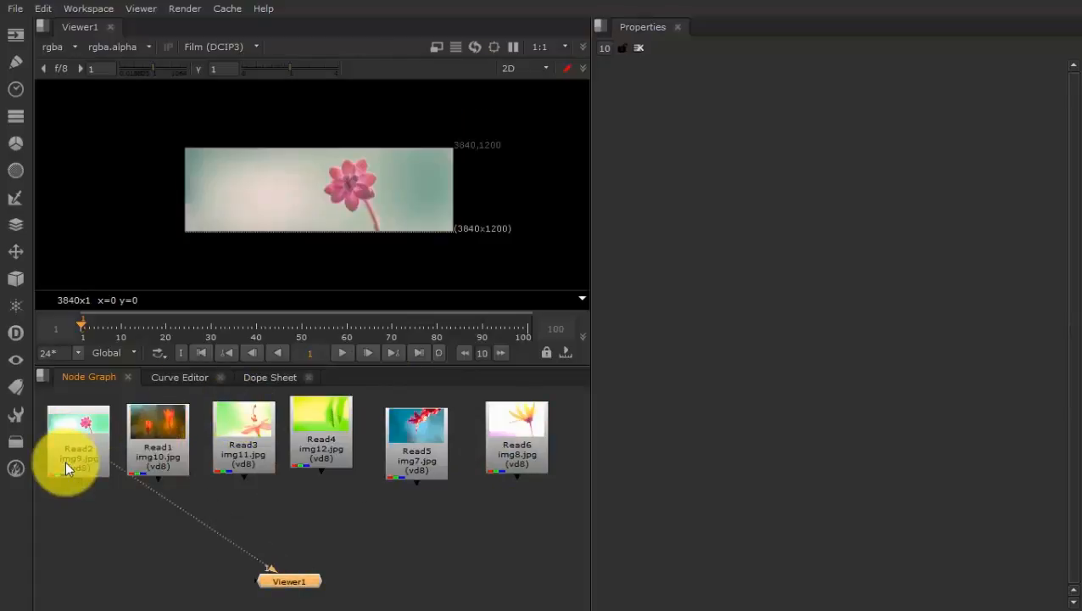
Switch Viewer1's input 1 back to img10.jpg and from there to img11.jpg
click(156, 448)
key(1)
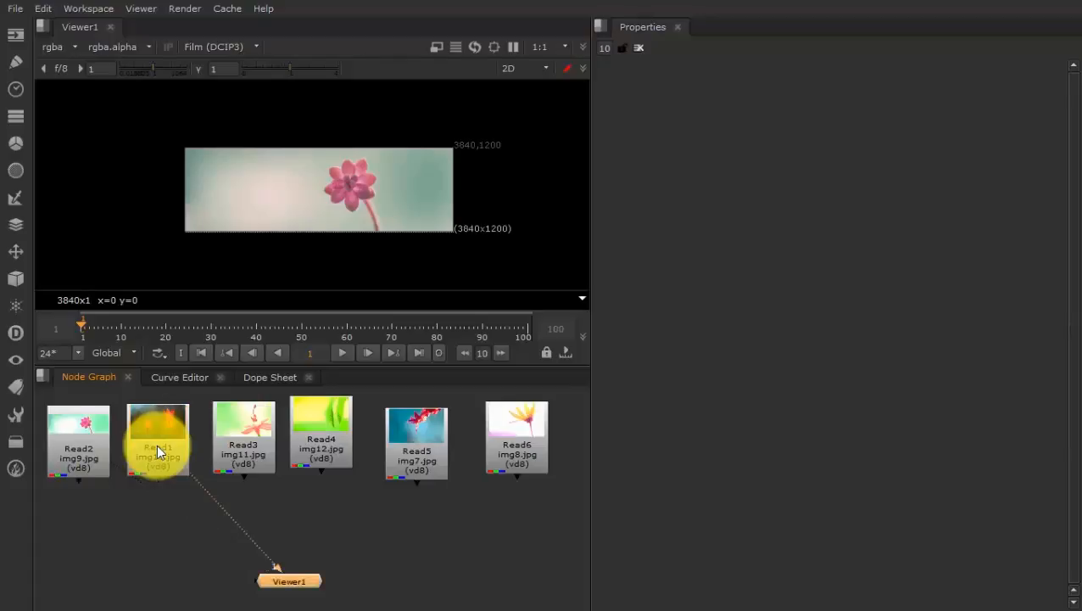
click(267, 452)
key(1)
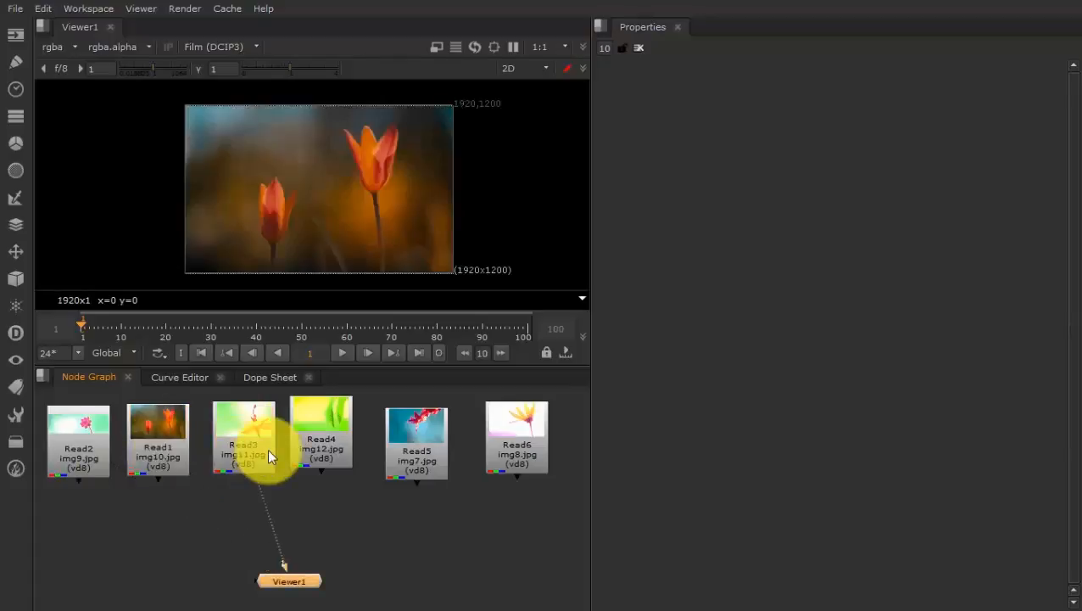